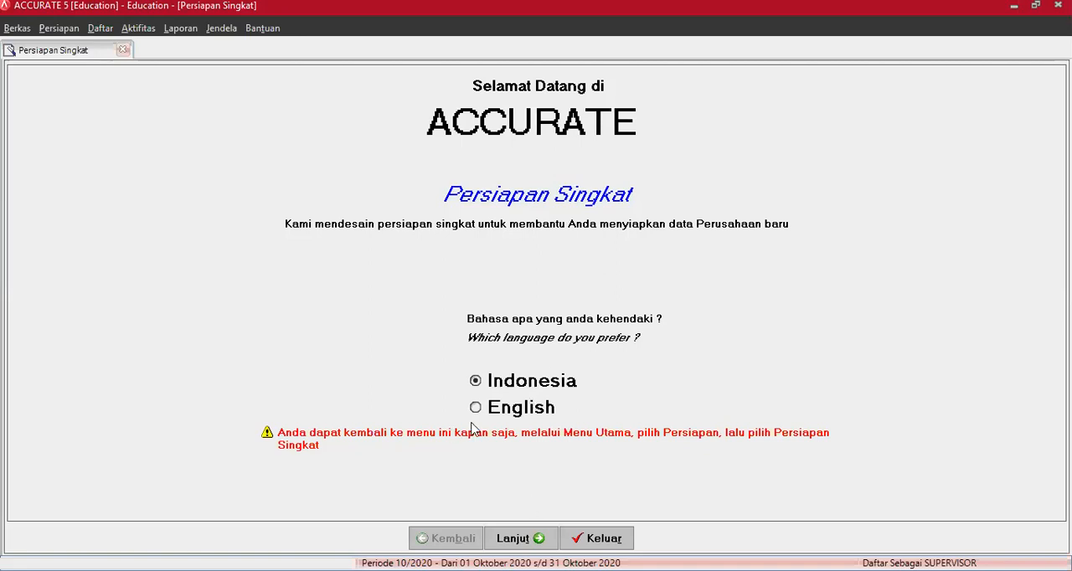
- Start the quick company setup in Indonesian using the Persiapan Mahir (advanced) preparation type
left_click(517, 543)
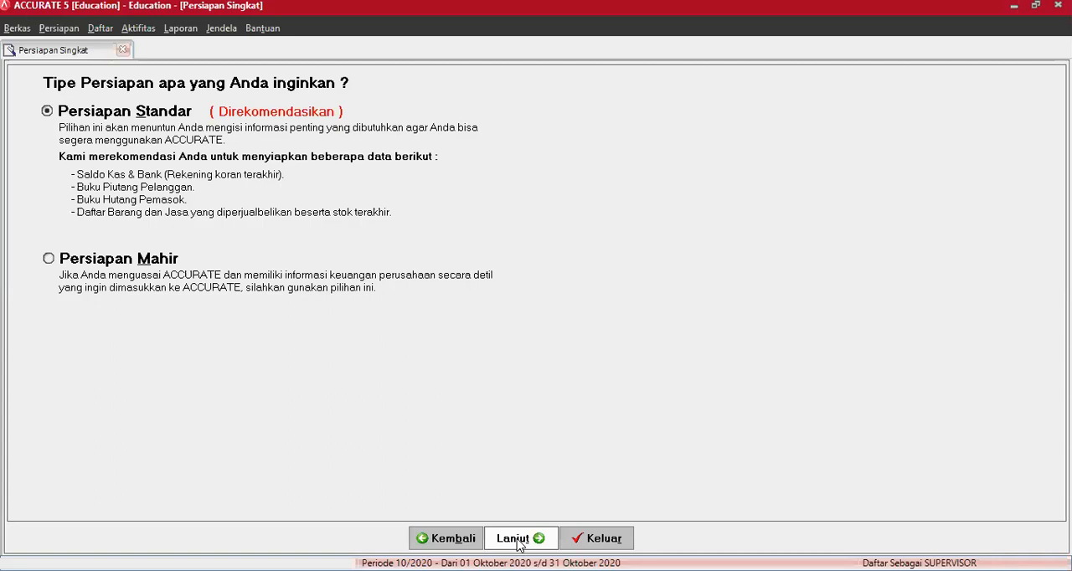
left_click(518, 541)
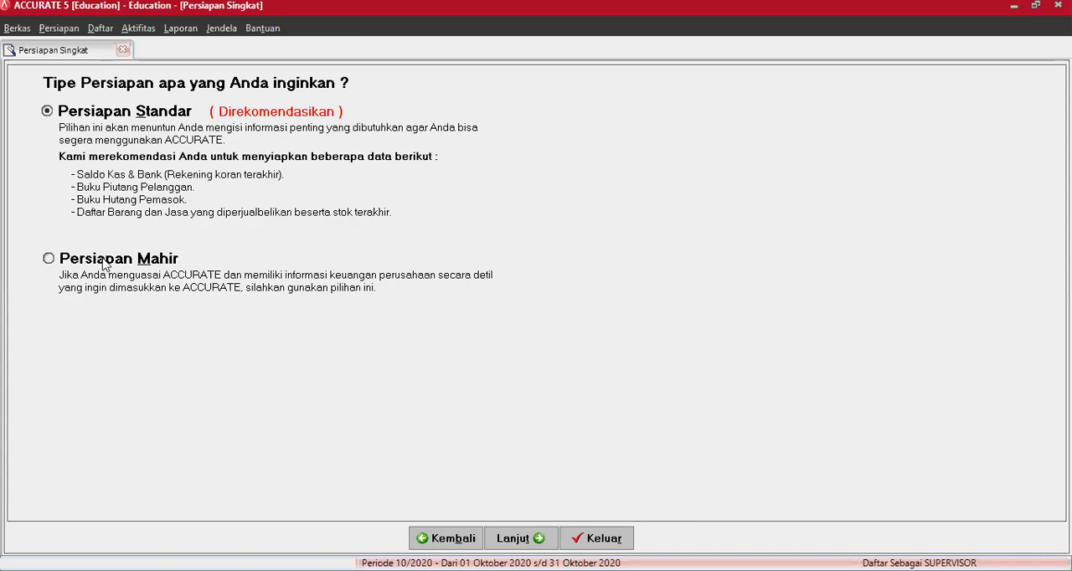
left_click(49, 259)
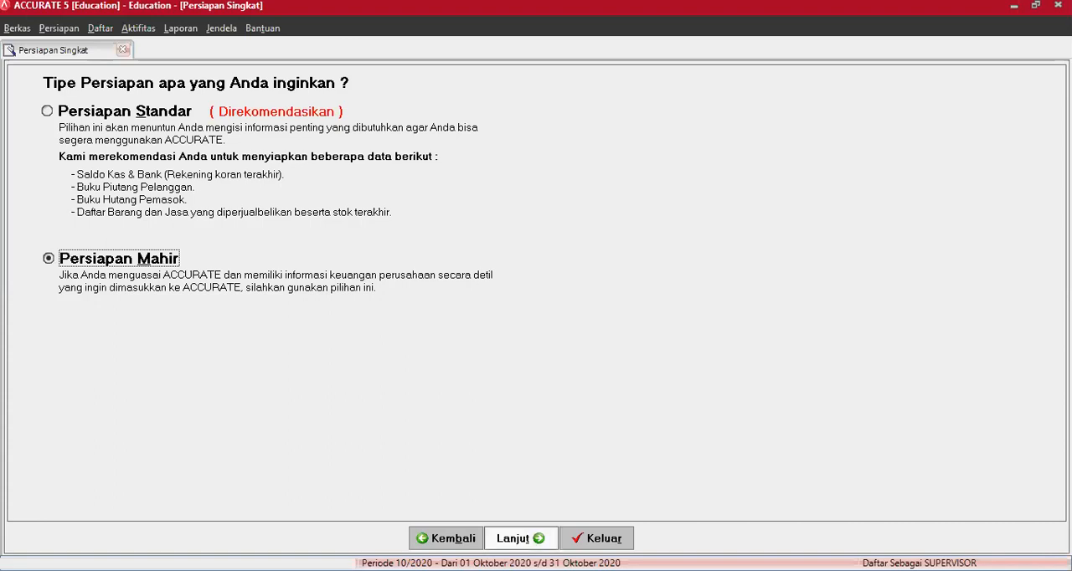
left_click(521, 538)
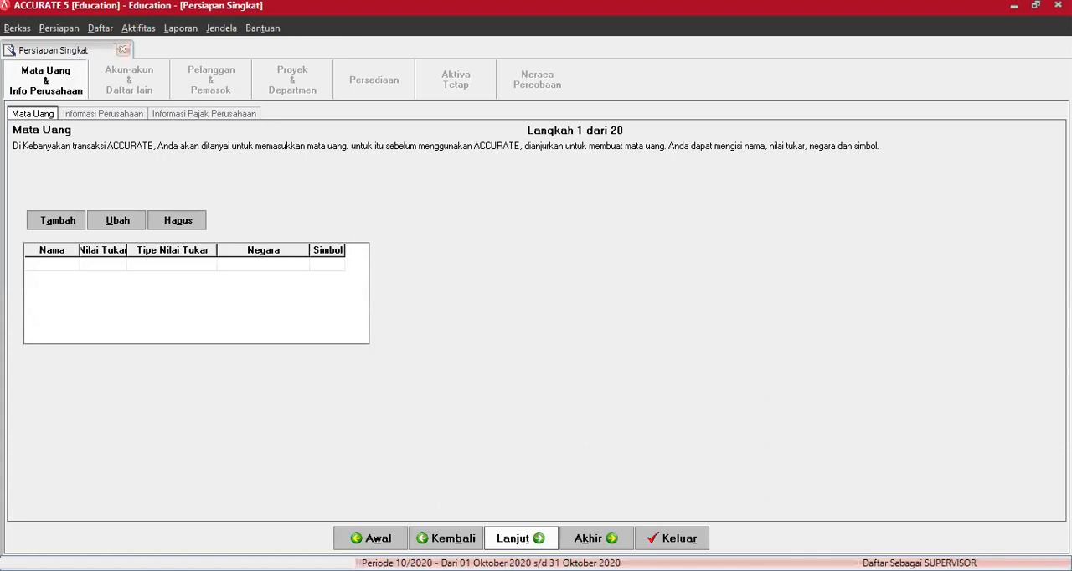
- Add the currency IDR with an exchange rate of 1 to the currency table
left_click(52, 89)
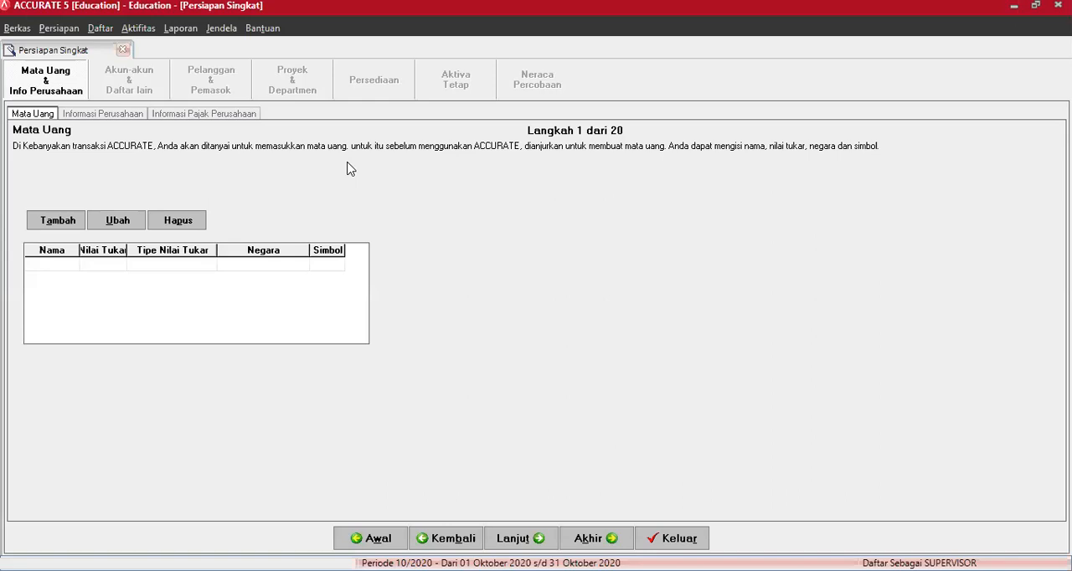
left_click(65, 263)
type("IDr")
key("BackSpace")
type("R")
key("Tab")
type("1")
key("Tab")
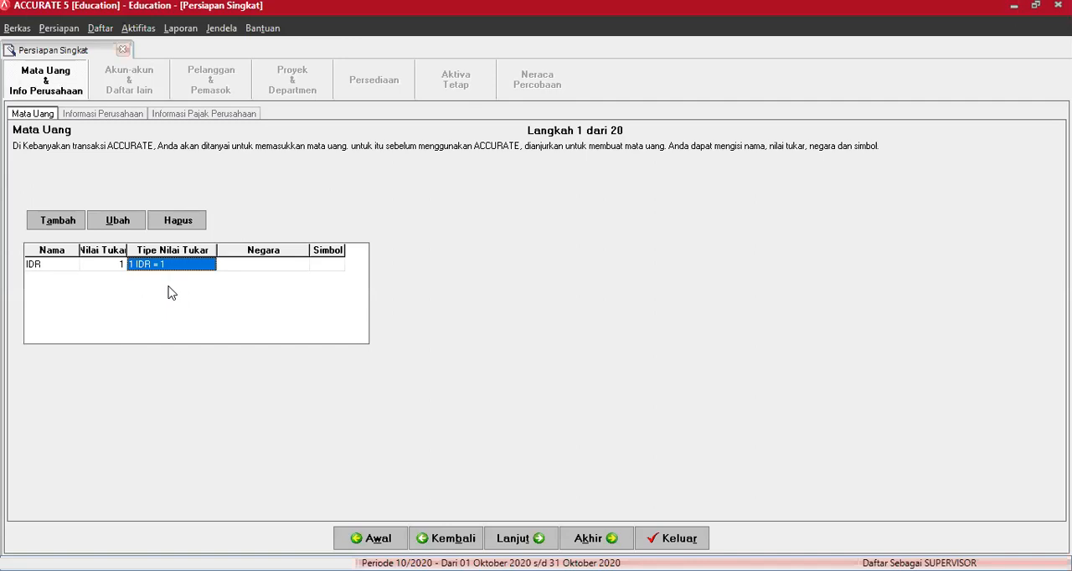
key("Tab")
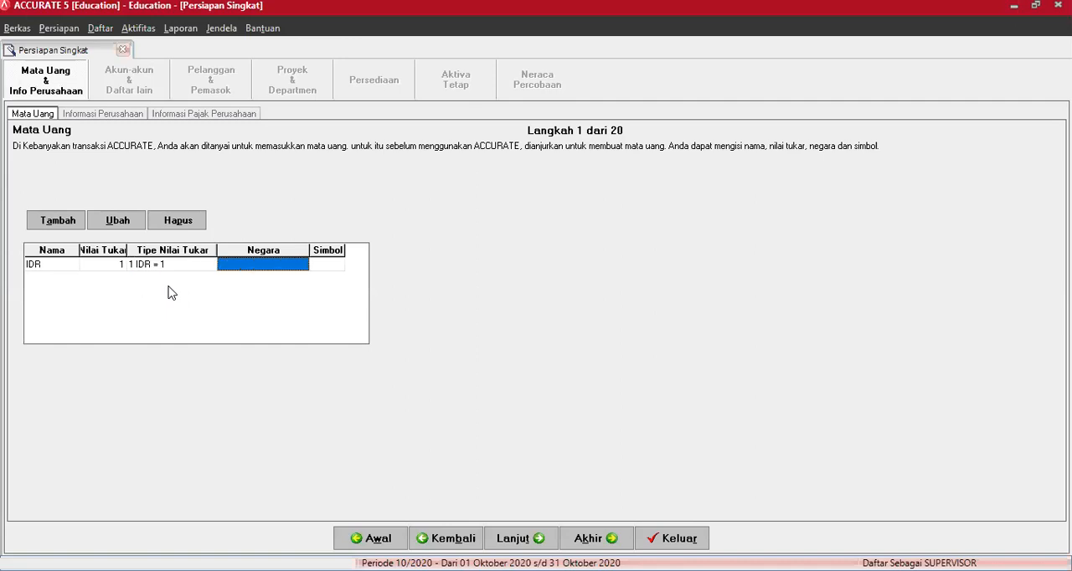
- Set the IDR currency's country to Indonesia and its symbol to Rp
type("Indoi")
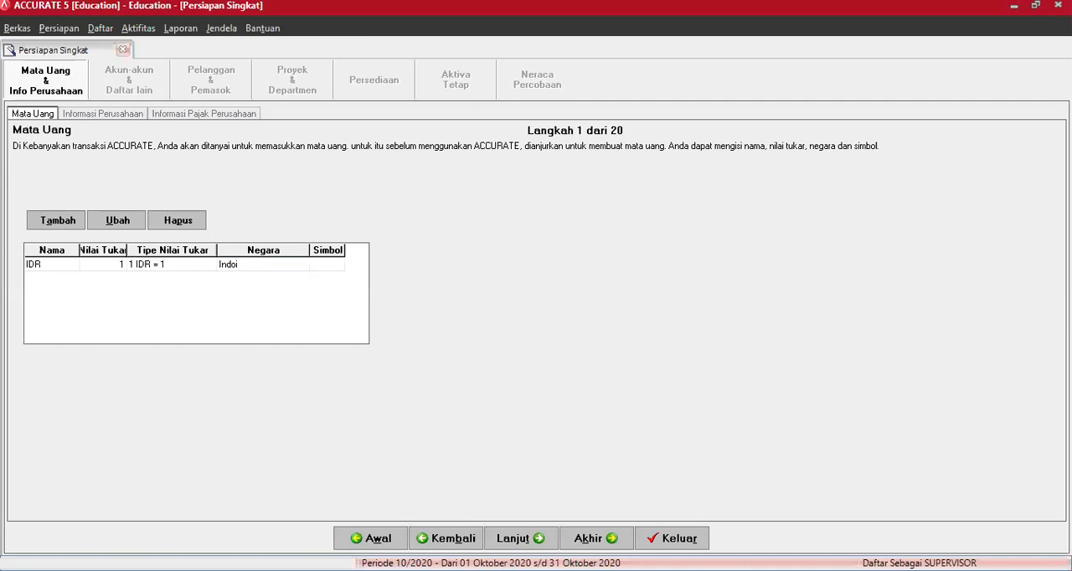
type("nesia")
key("Tab")
type("Rp")
key("Return")
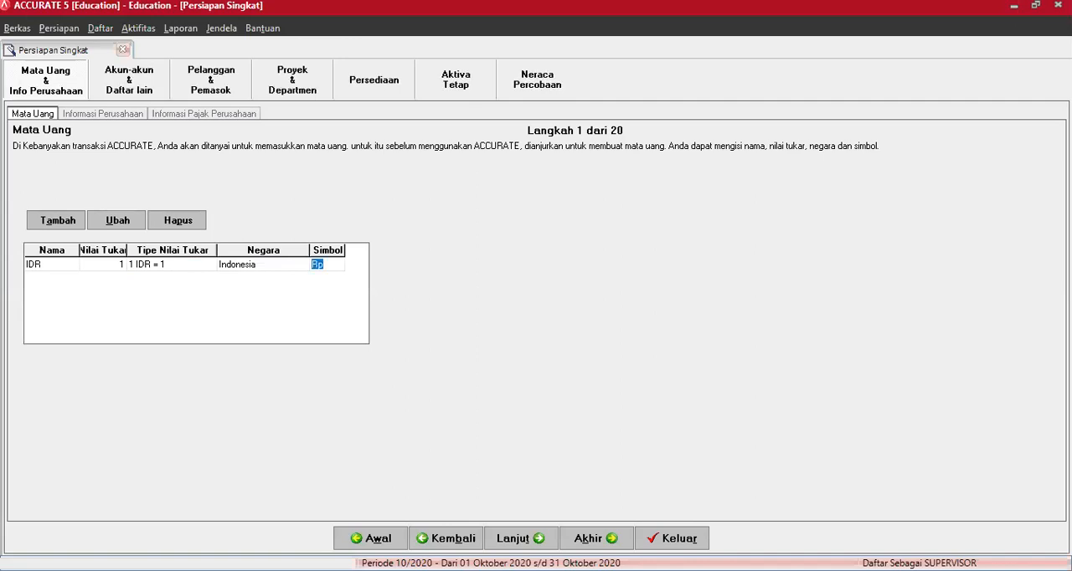
left_click(168, 287)
key("Down")
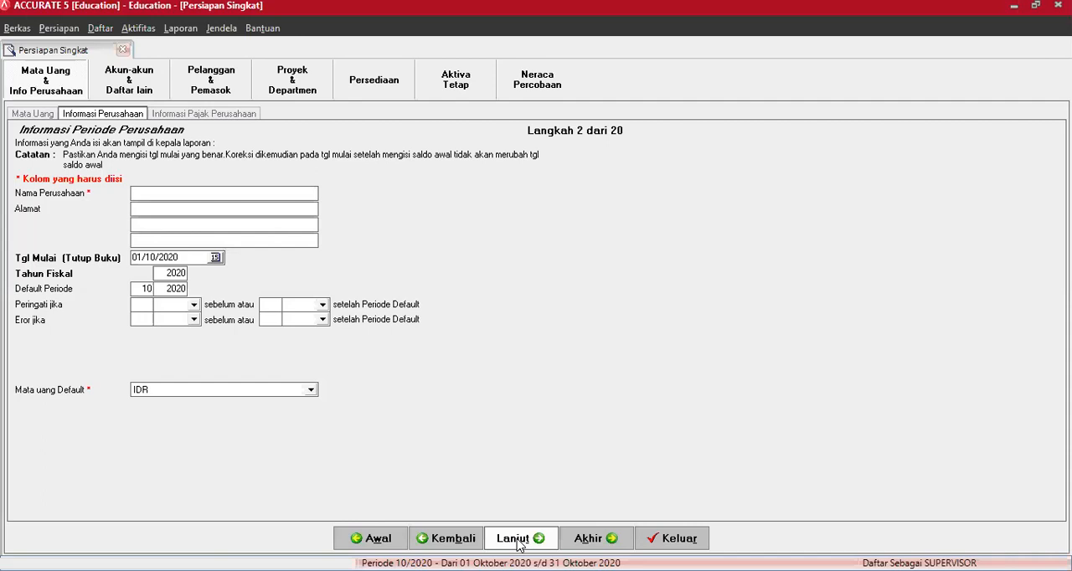
- In the company information, enter the company name Balapan Komputer and fill in its street address and city
left_click(519, 544)
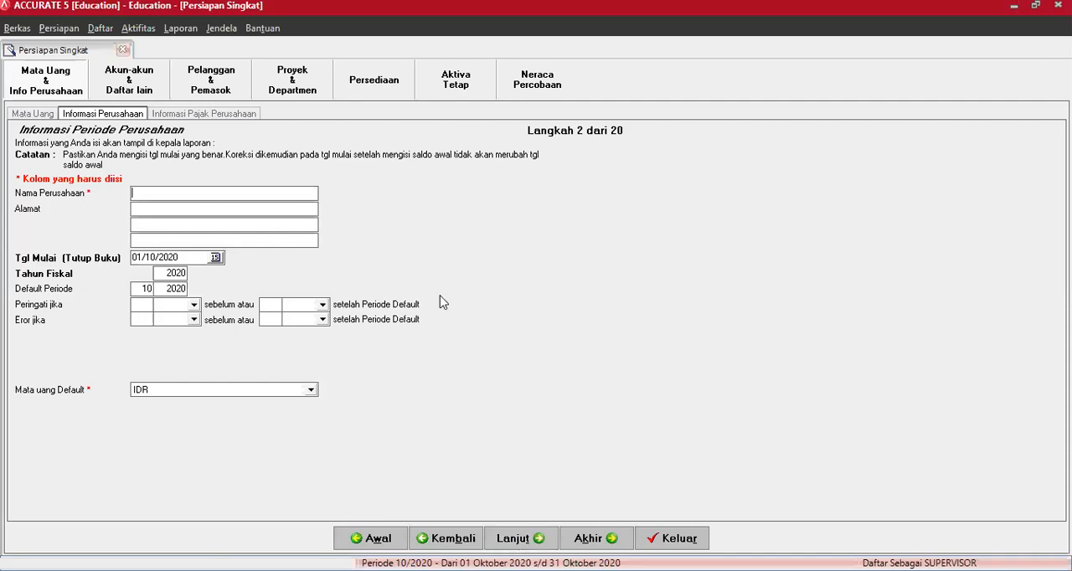
type("Balapan Komputer")
key("Tab")
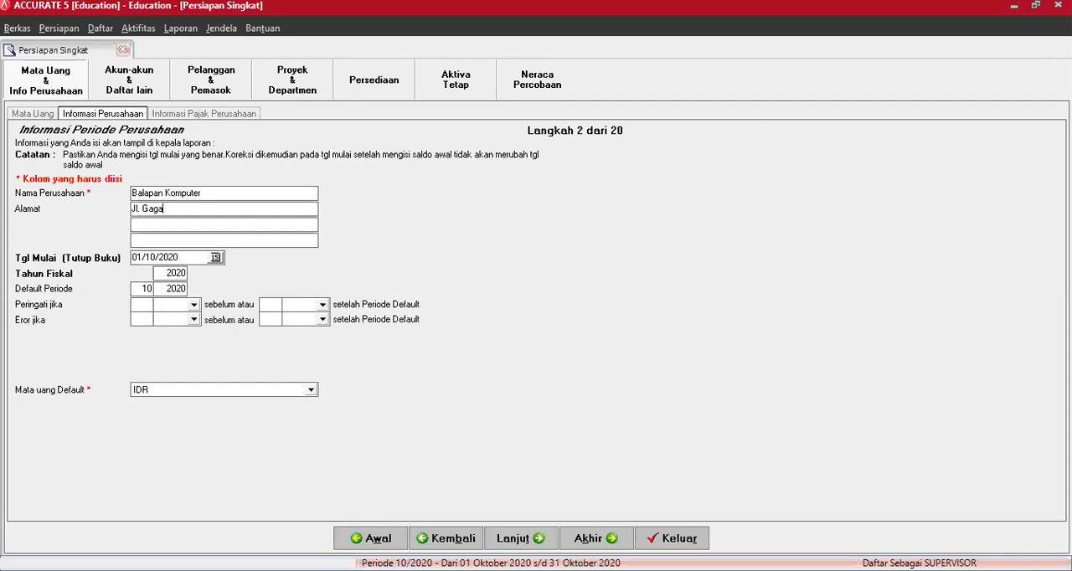
key("Tab")
type("Yogyakarta")
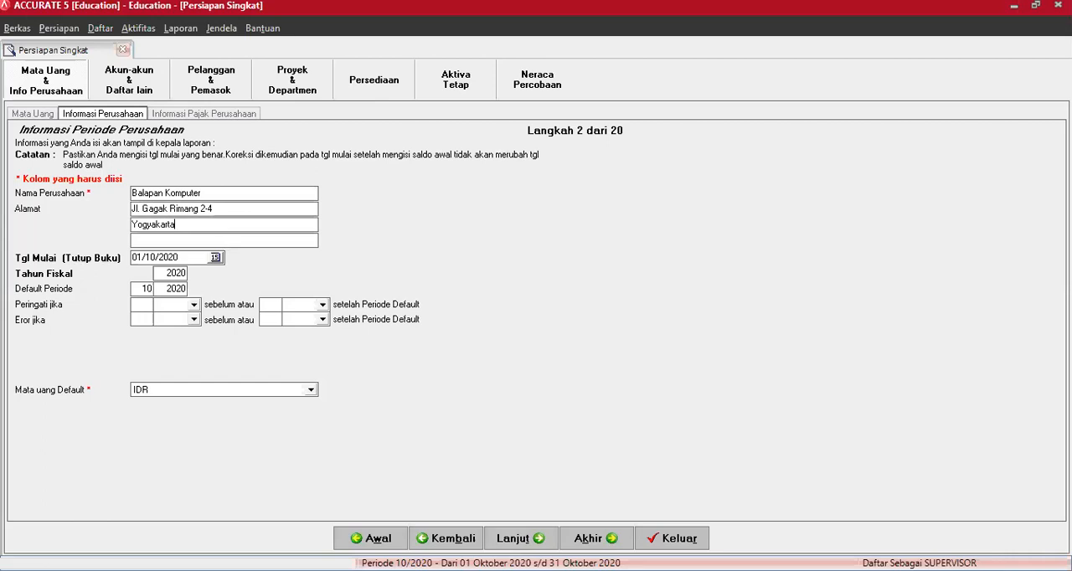
- Set the company's start (closing) date to 29/02/2016
left_click_drag(193, 259, 76, 251)
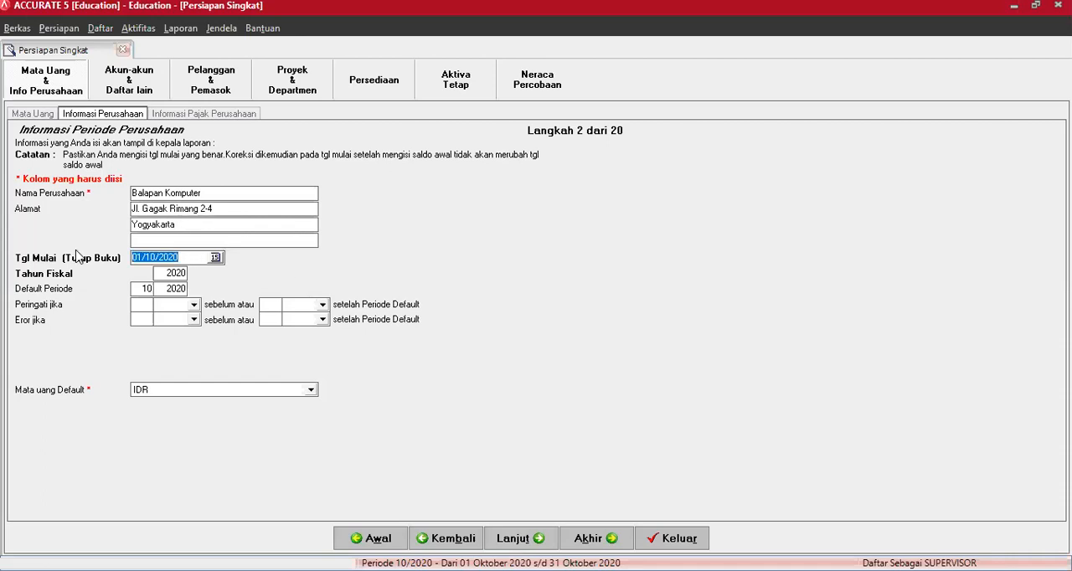
type("29/02/2016")
- Set the fiscal year to 2016
left_click(176, 274)
type("20")
left_click_drag(179, 275, 143, 274)
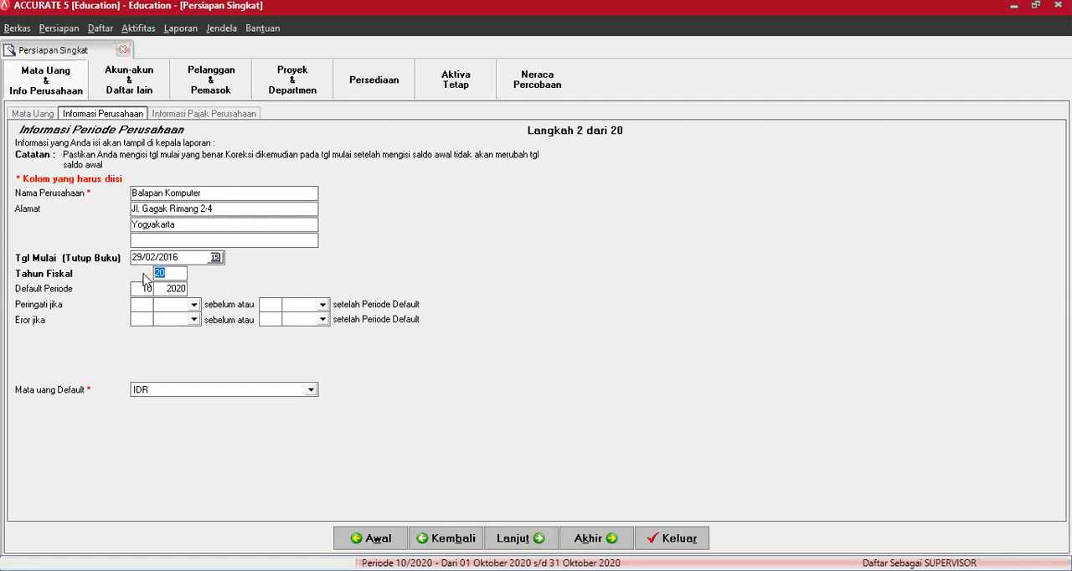
type("16")
key("Tab")
key("Right")
- Proceed to the company tax information and fill in the tax invoice serial number
left_click(516, 539)
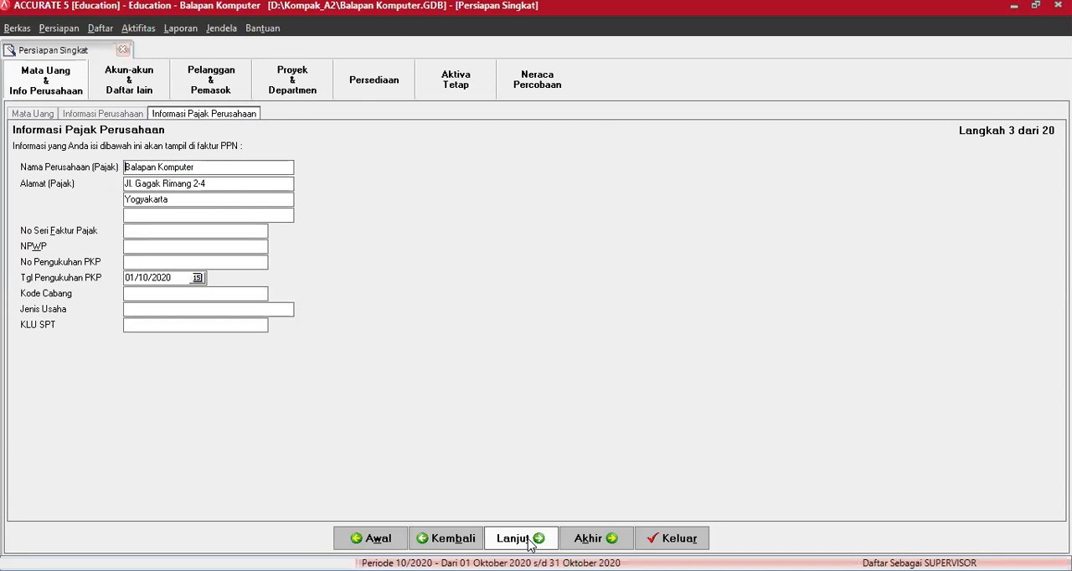
left_click(158, 229)
type("000")
type(".000.09")
- Copy the NPWP number into the PKP confirmation number field
left_click_drag(228, 246, 121, 245)
key("ctrl+c")
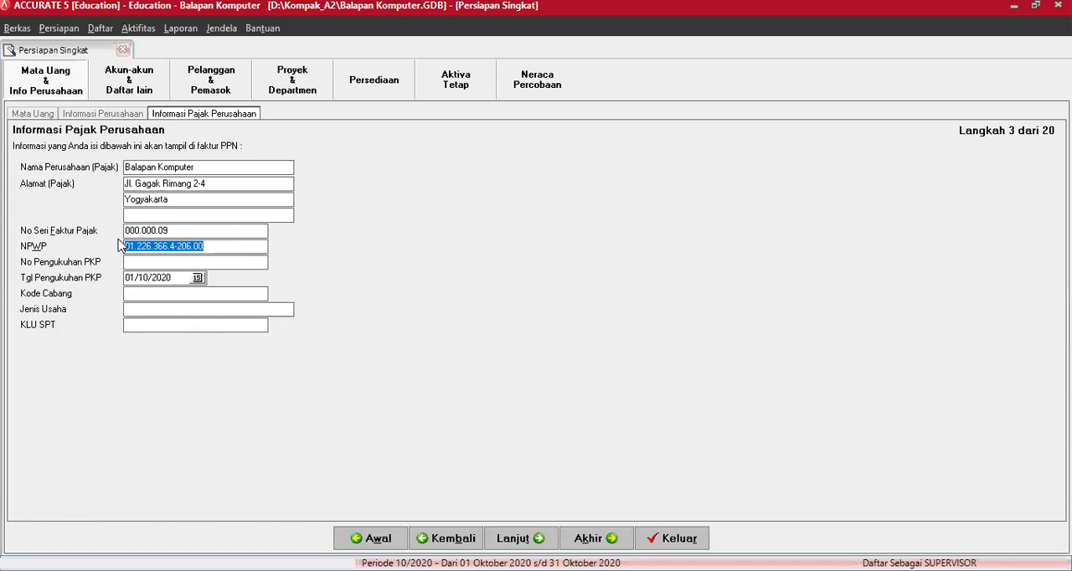
left_click(141, 261)
key("ctrl+v")
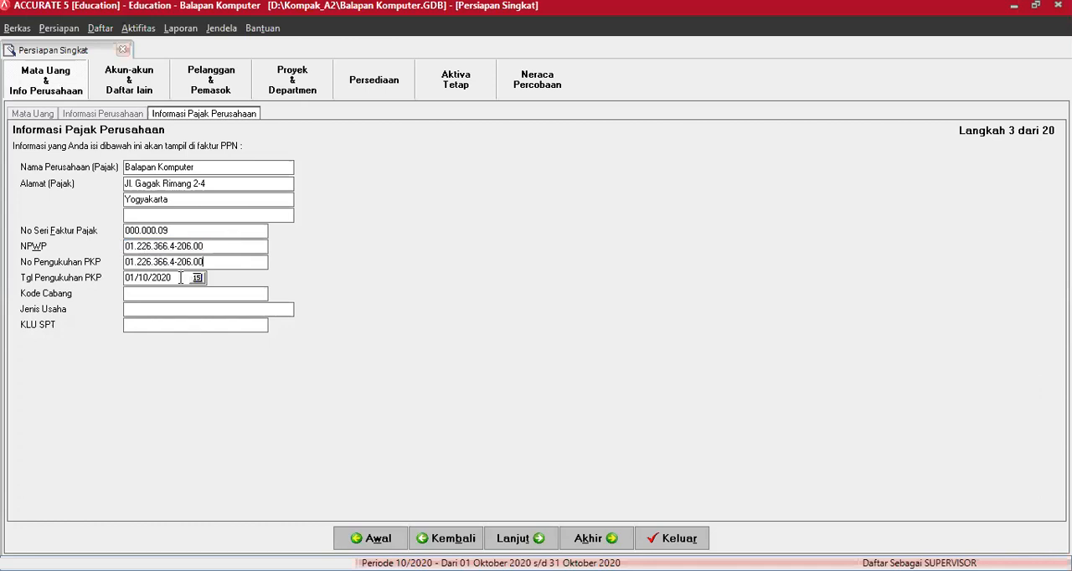
- Set the PKP confirmation date to 01/02/2016
key("Tab")
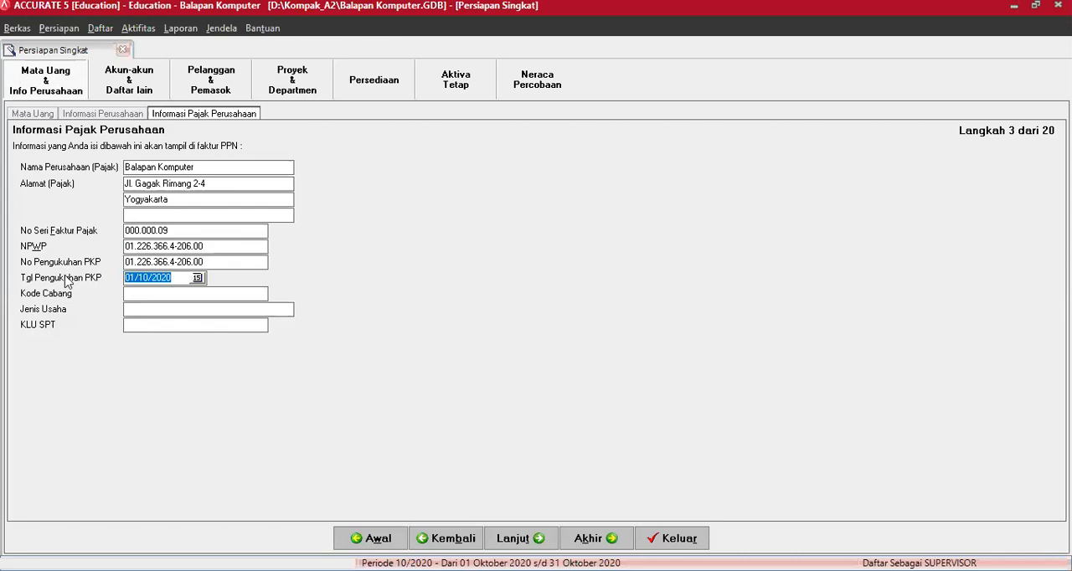
type("01/02/2016")
key("Tab")
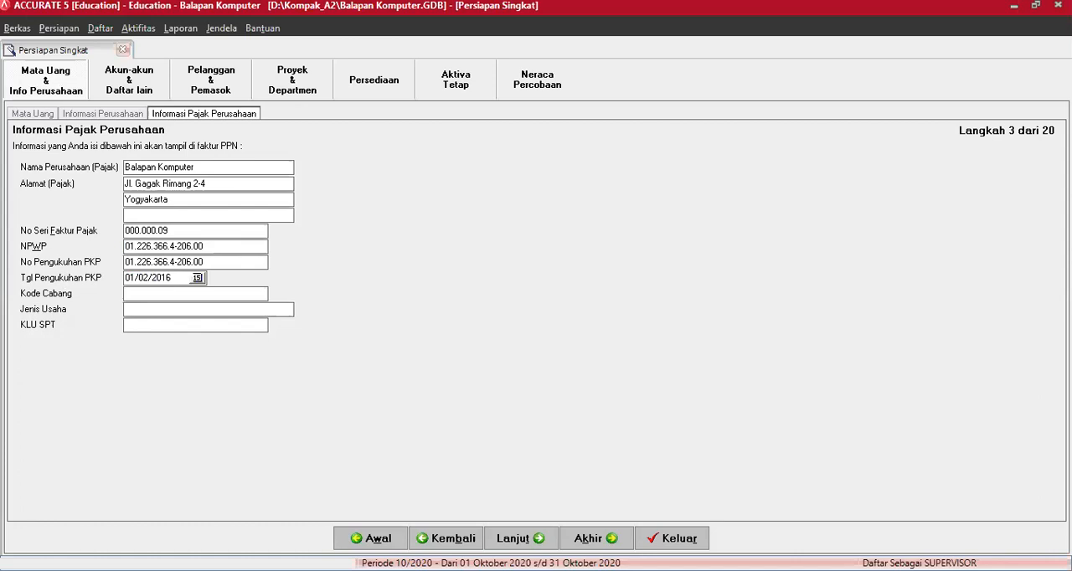
- Set the branch code to 000 and the business type to "Dagang dan Jasa"
type("0")
type("00")
type("D")
type("agang dan")
type(" Ja")
type("sa")
- Set KLU SPT to 11000 and continue to the account list (Daftar Akun)
key("Tab")
type("11000")
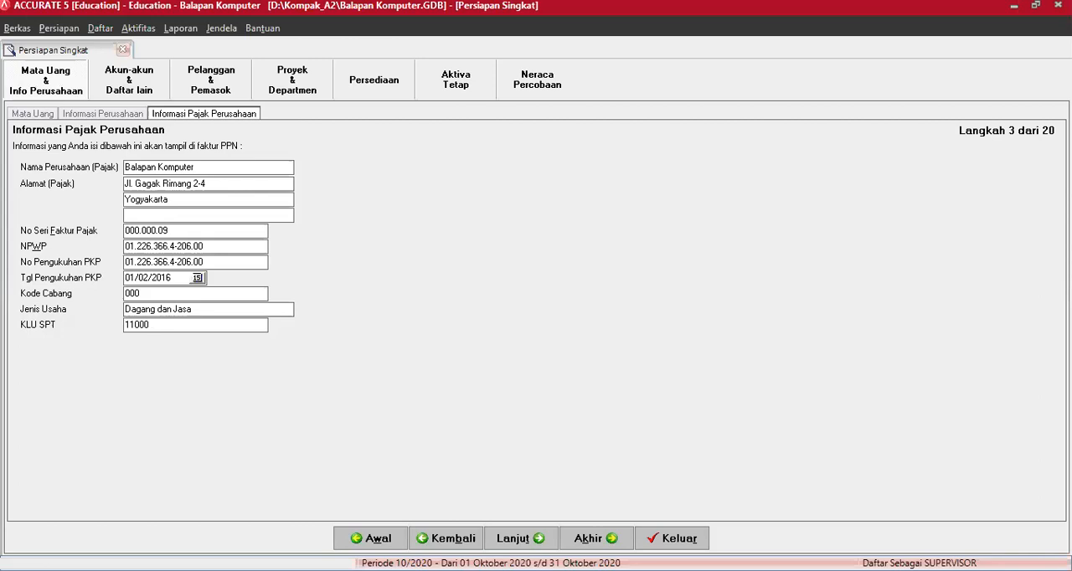
left_click(518, 538)
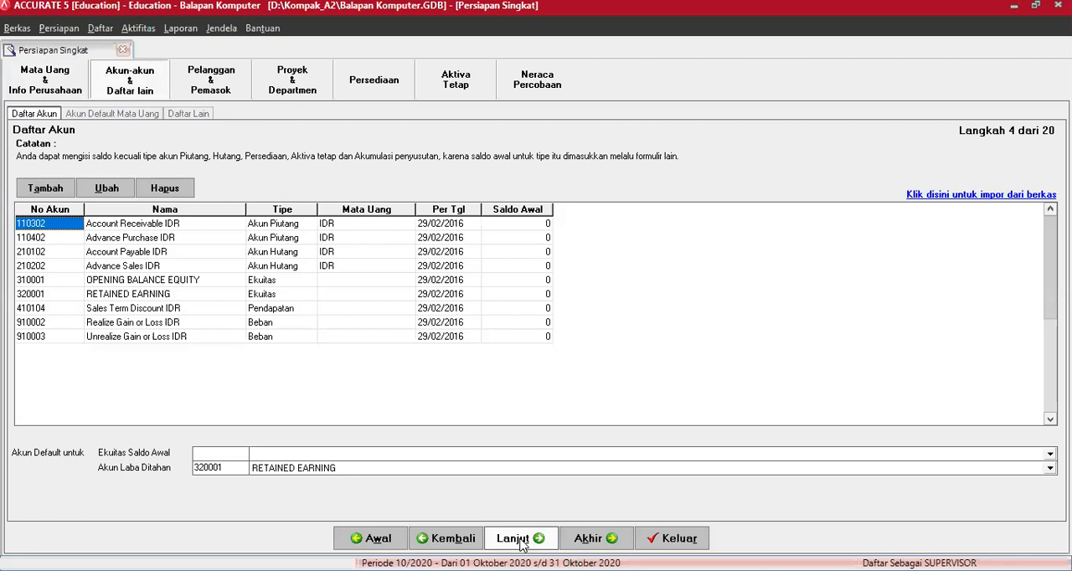
left_click(41, 285)
left_click(41, 298)
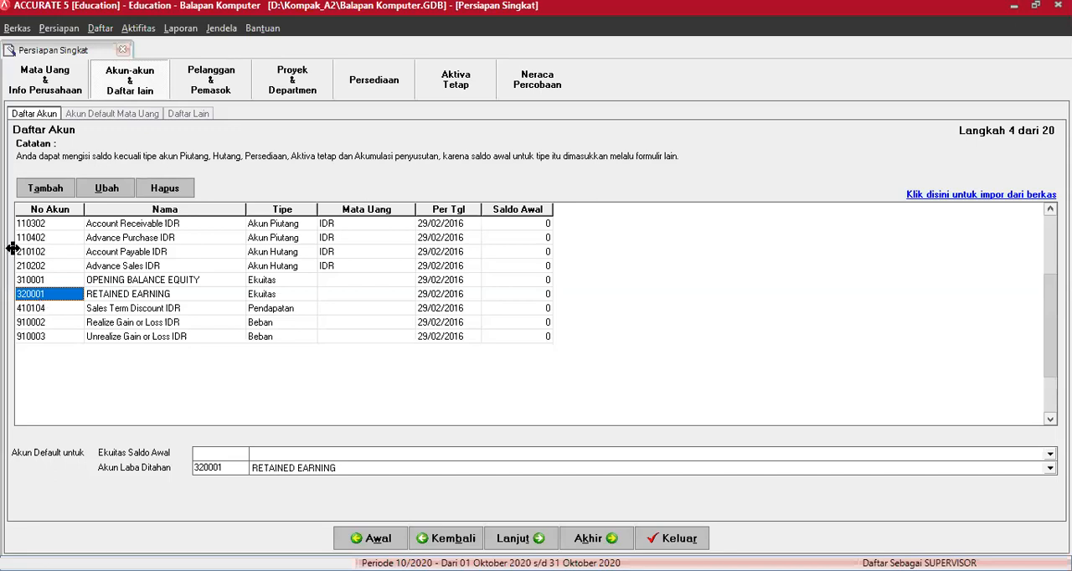
- Renumber the Account Receivable IDR account as 1301 and rename it "Piutang Dagang Rupiah"
left_click(45, 229)
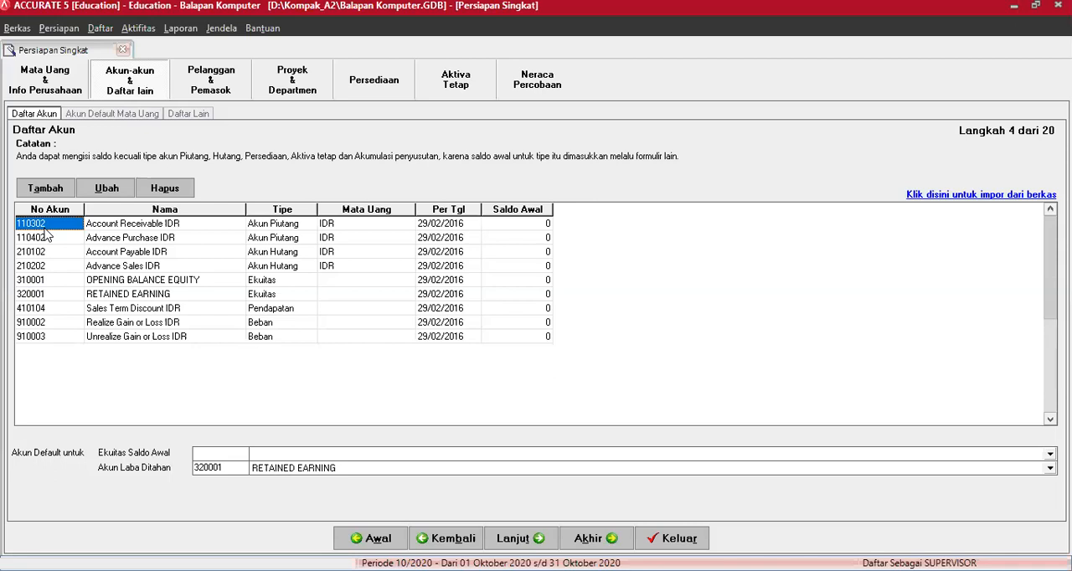
left_click(44, 226)
type("1301")
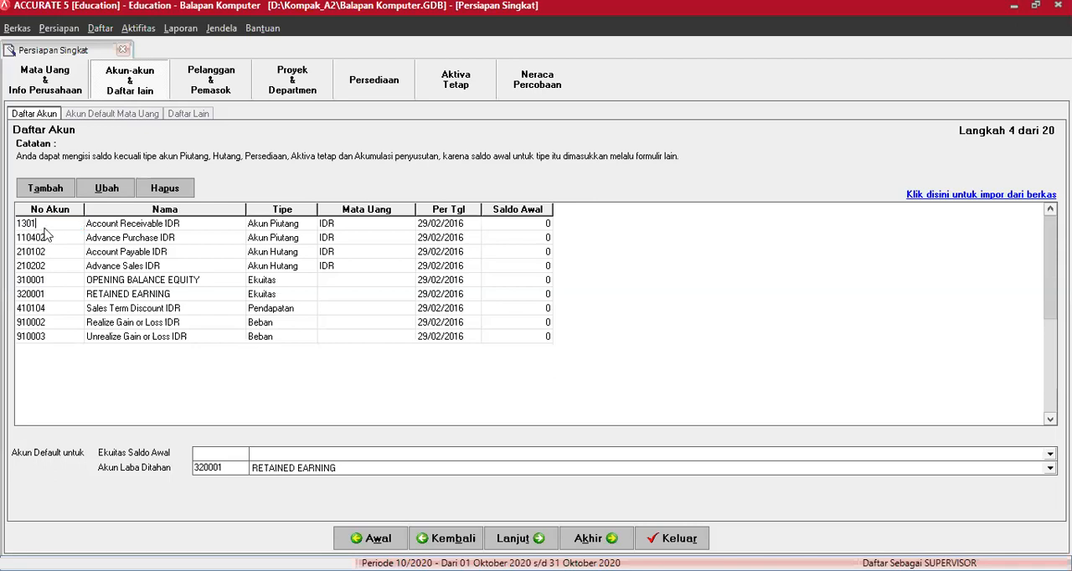
key("Tab")
type("Piutang")
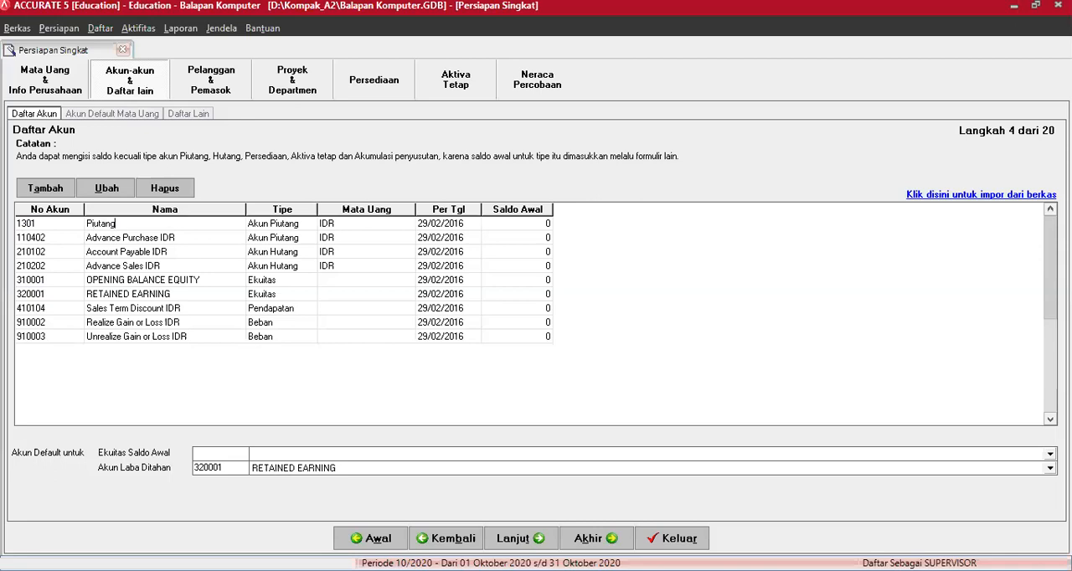
type(" Dagang Rupiah")
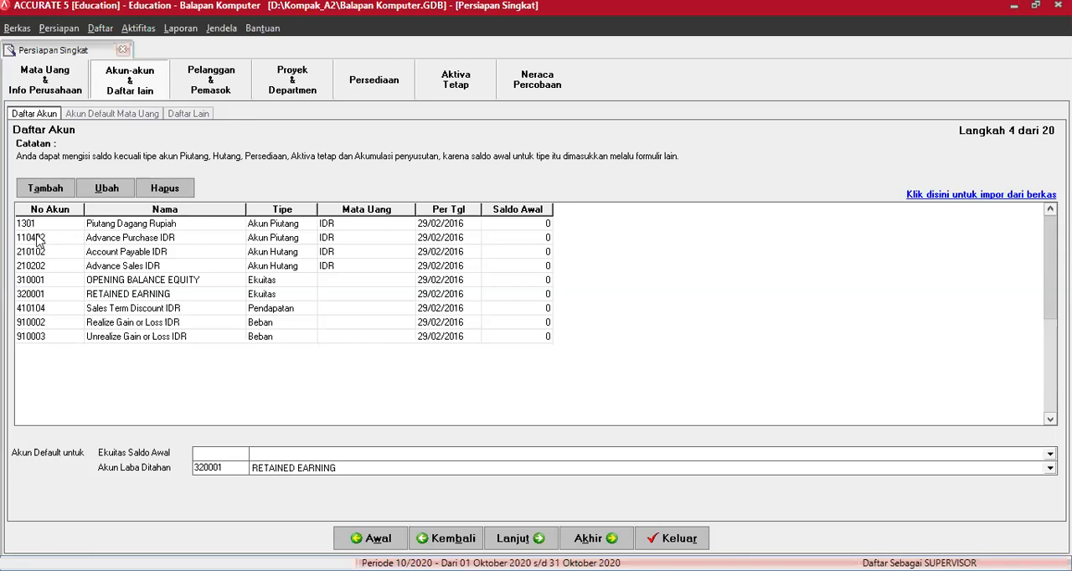
- Renumber the Advance Purchase IDR account as 1304 and rename it "Uang Muka Pembelian"
left_click(37, 241)
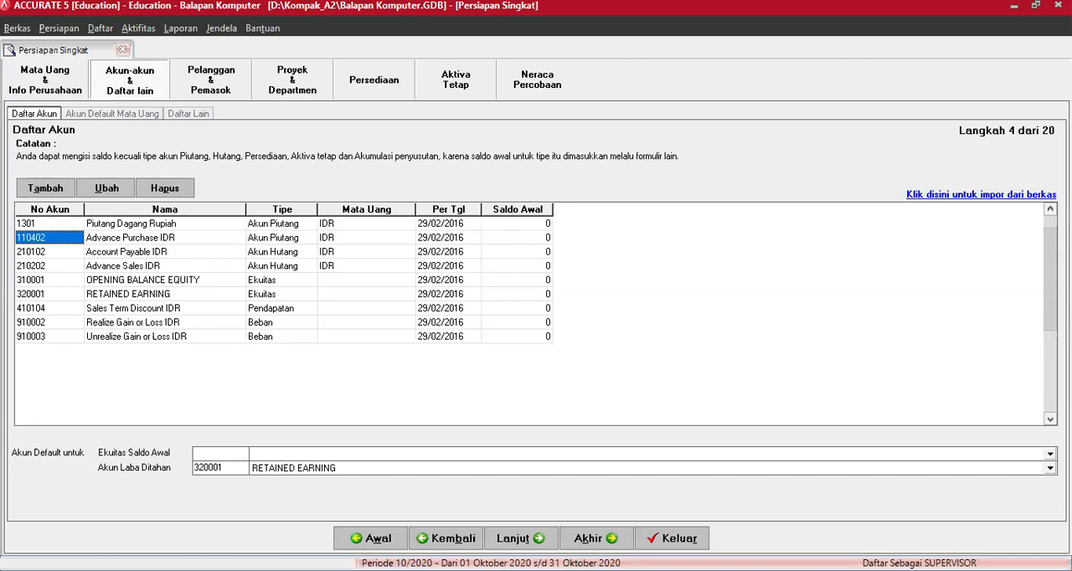
type("1304")
key("Tab")
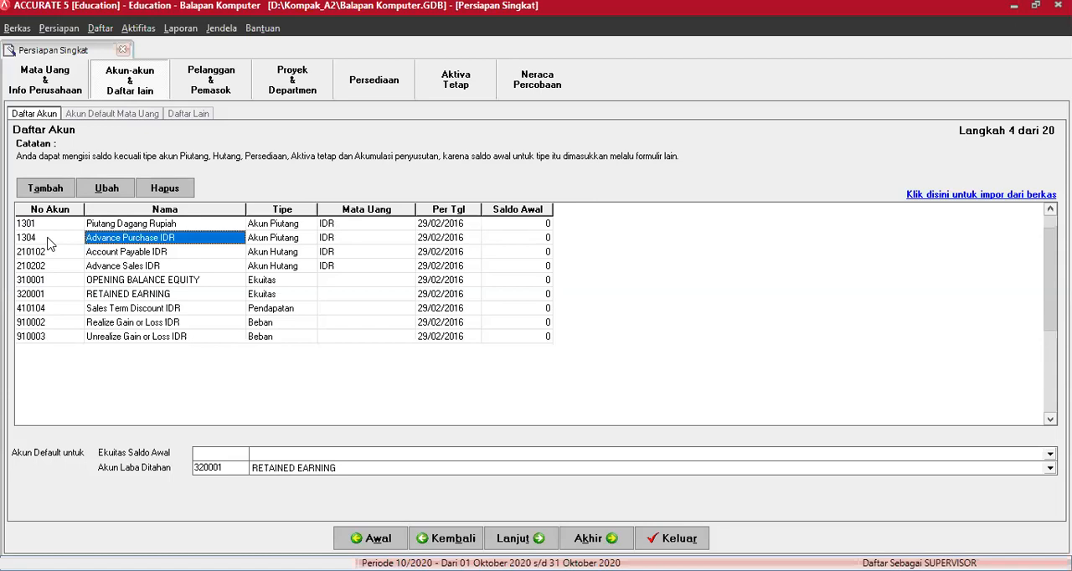
type("Uang Muka")
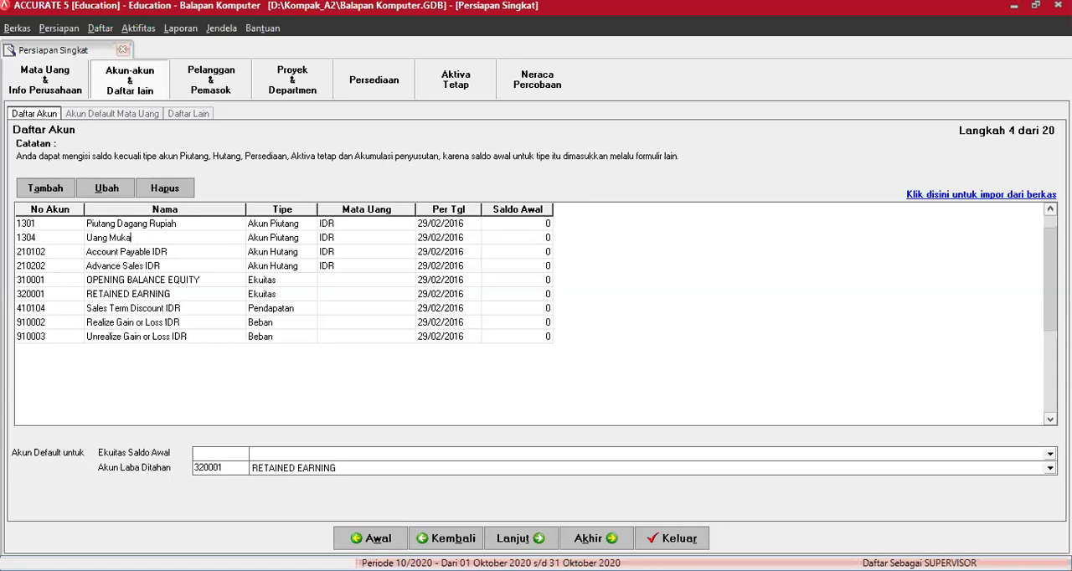
type(" Pembelian")
- Renumber the Account Payable IDR account as 2101 and rename it "Utang Dagang Rupiah"
left_click(42, 252)
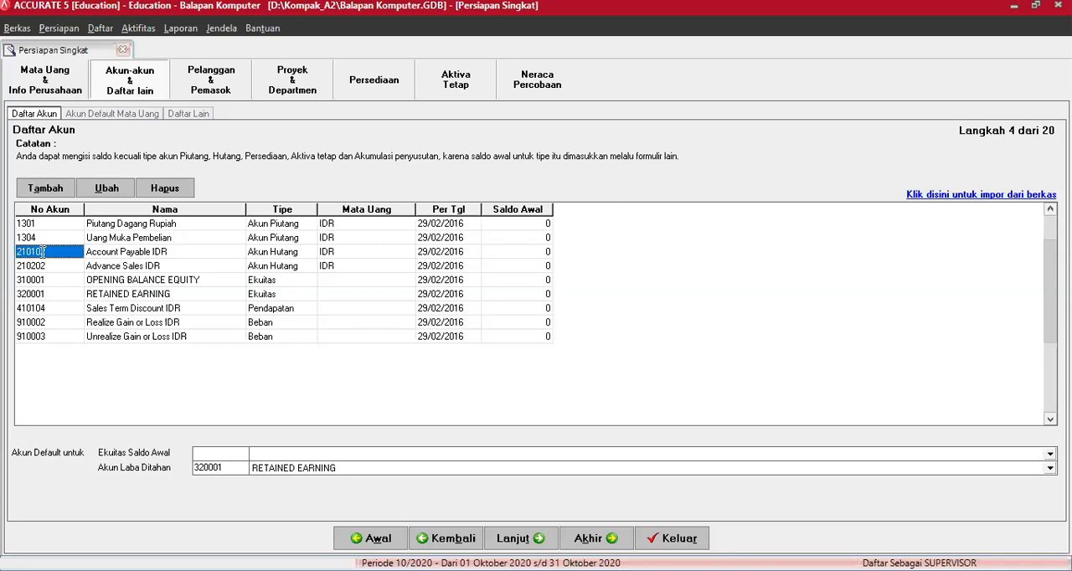
type("210")
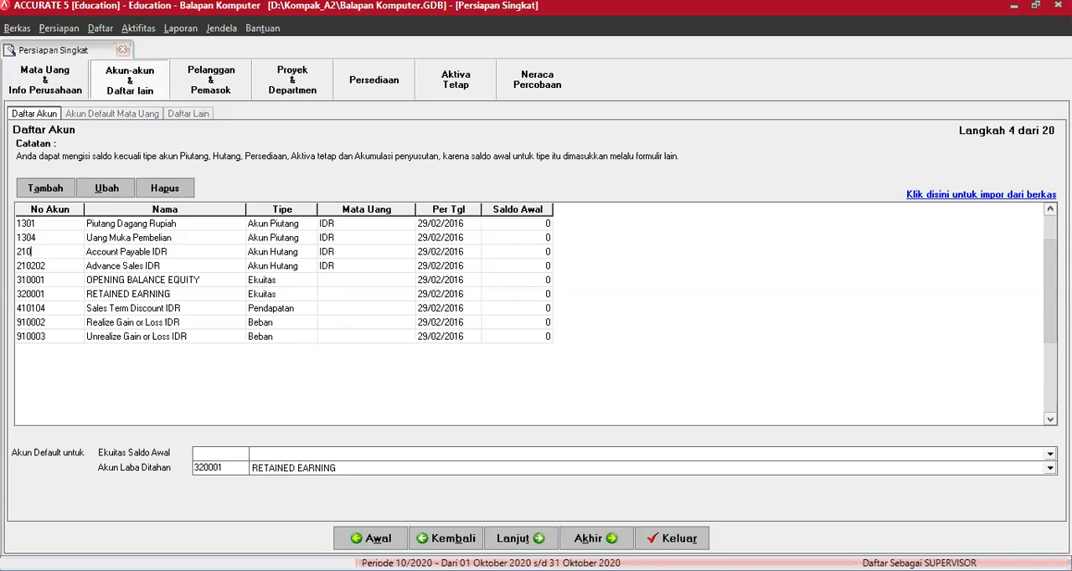
type("1")
key("Tab")
type("Utang Dag")
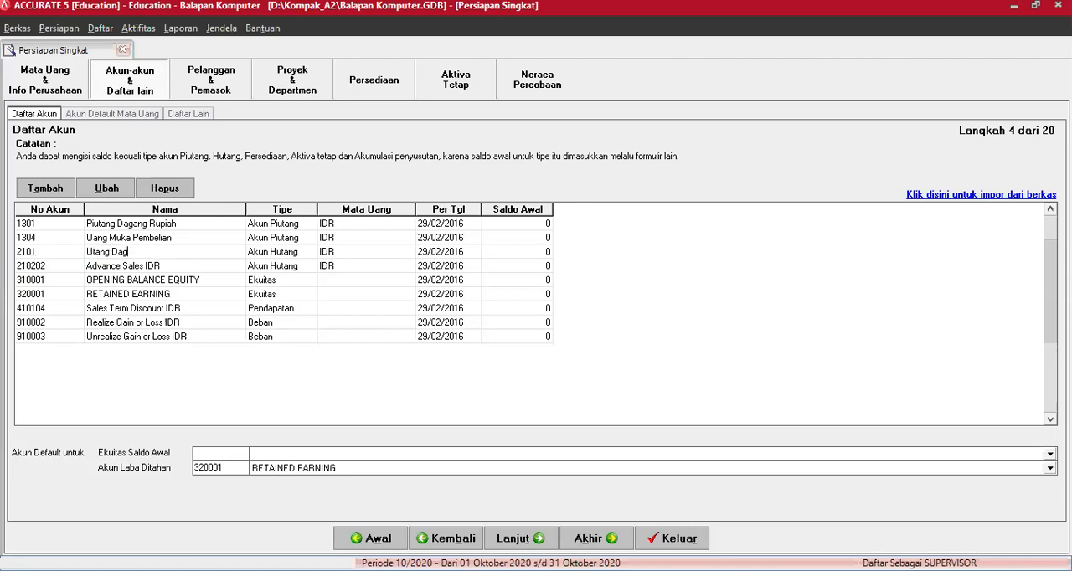
type("ang Rupiah")
- Renumber the Advance Sales IDR account as 2102 and rename it "Uang Muka Penjualan"
left_click(27, 268)
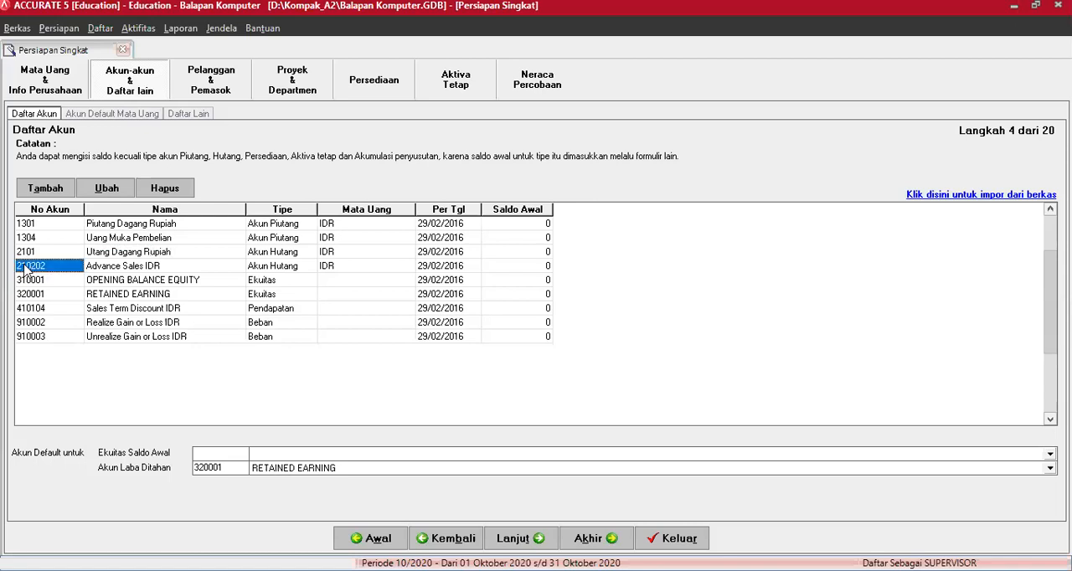
type("2102")
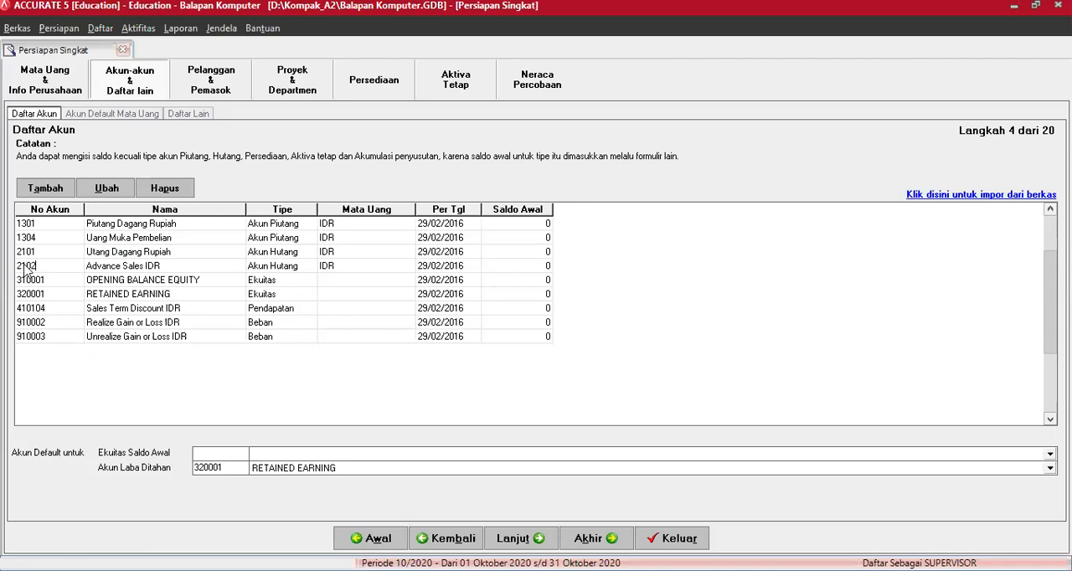
key("Tab")
type("Uang Muka Penjuala")
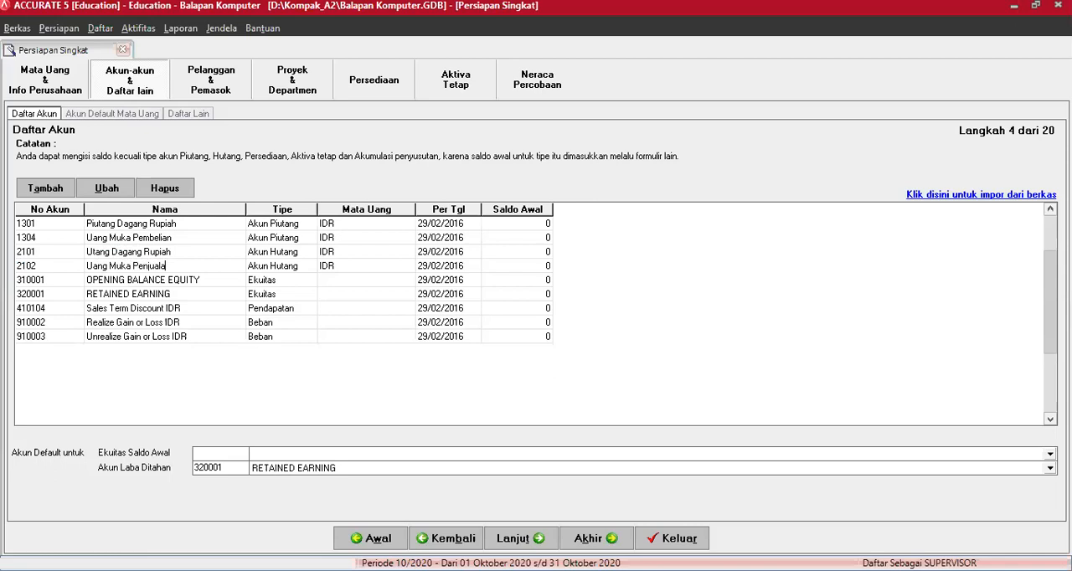
type("n")
- Renumber the OPENING BALANCE EQUITY account as 3101 and rename it "Opening Balance Equity"
left_click(26, 284)
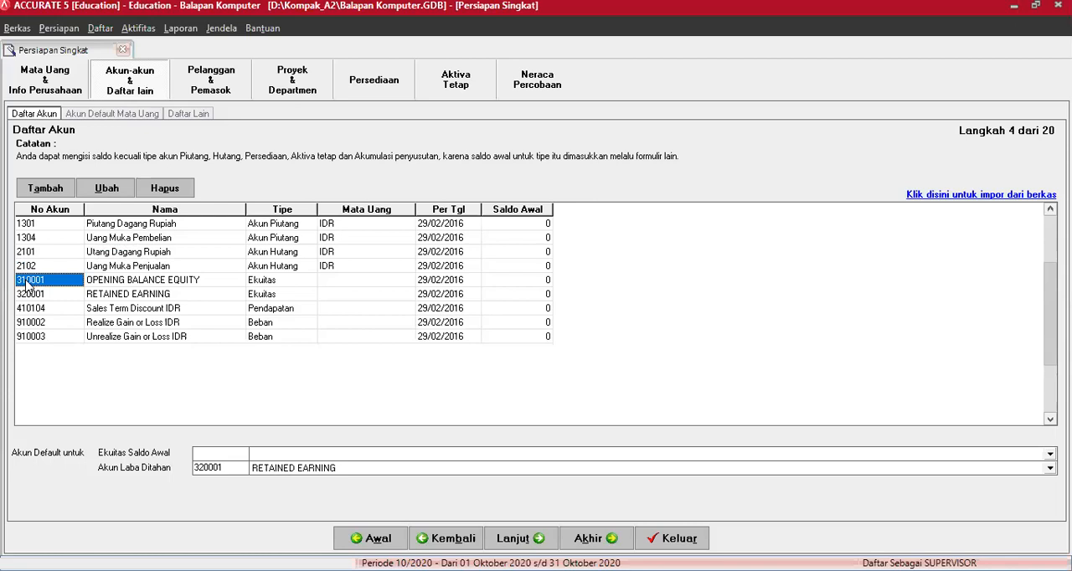
type("3101")
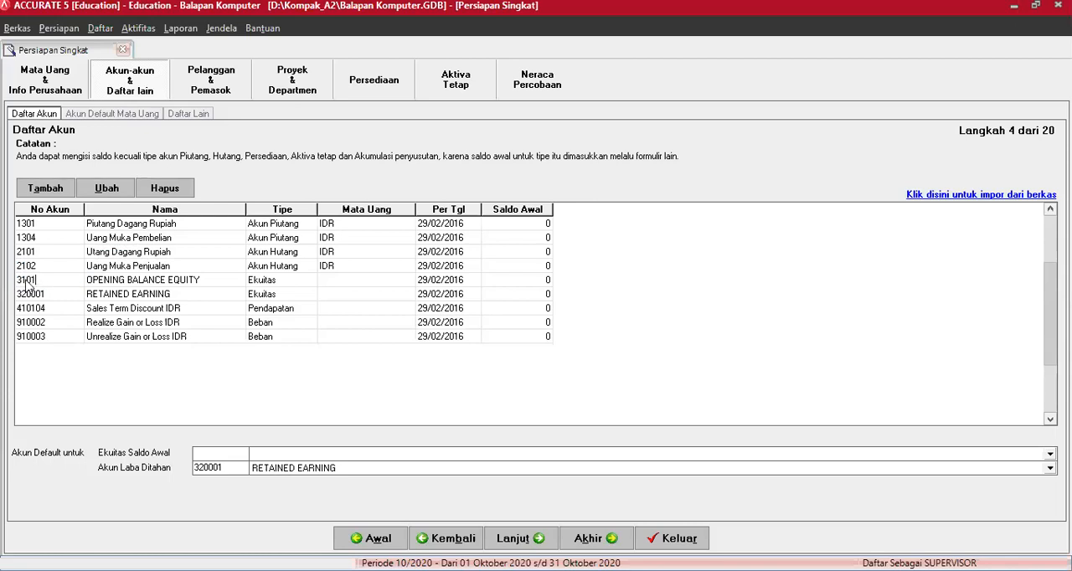
key("Tab")
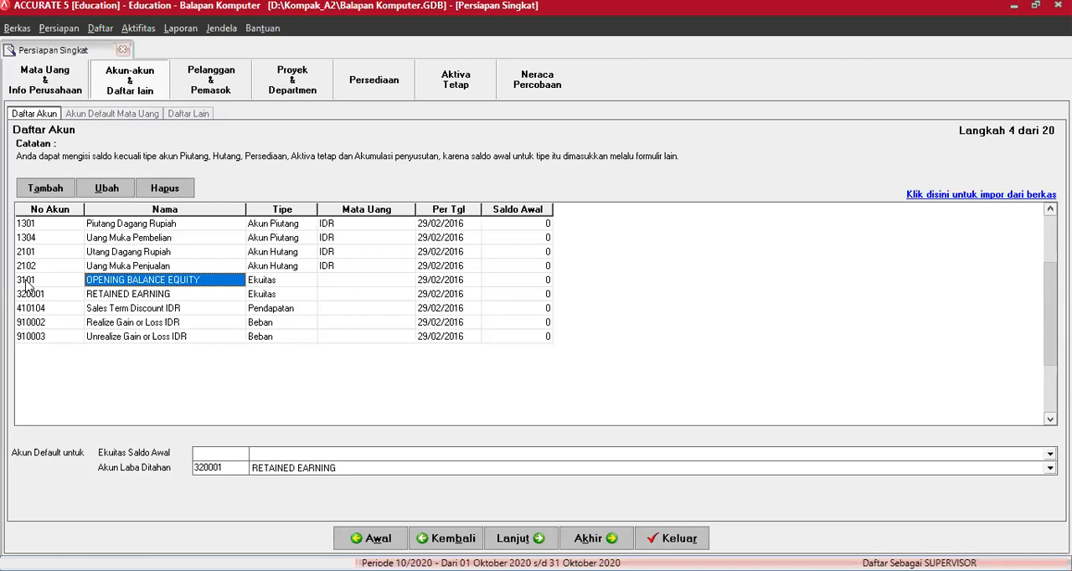
type("Open")
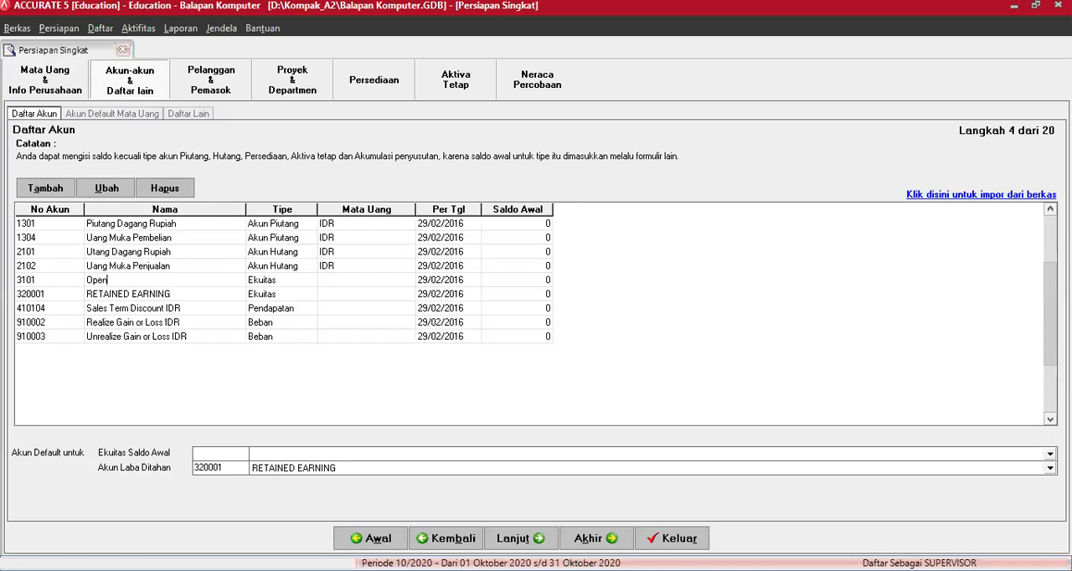
type("ing Balance Equity")
- Renumber the RETAINED EARNING account as 3201 and rename it "Laba Ditahan"
left_click(23, 298)
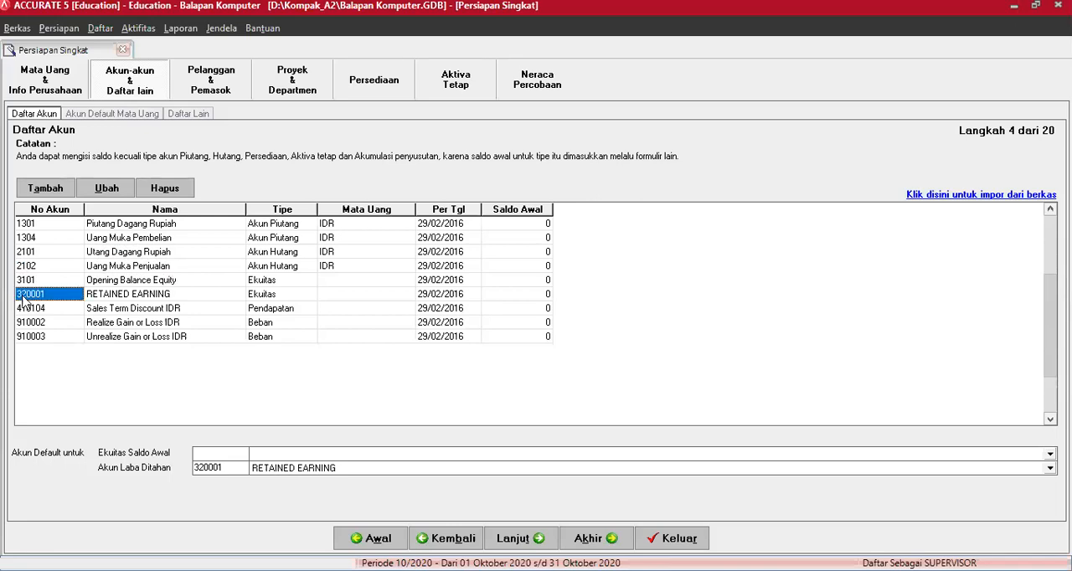
type("3201")
key("Tab")
type("La")
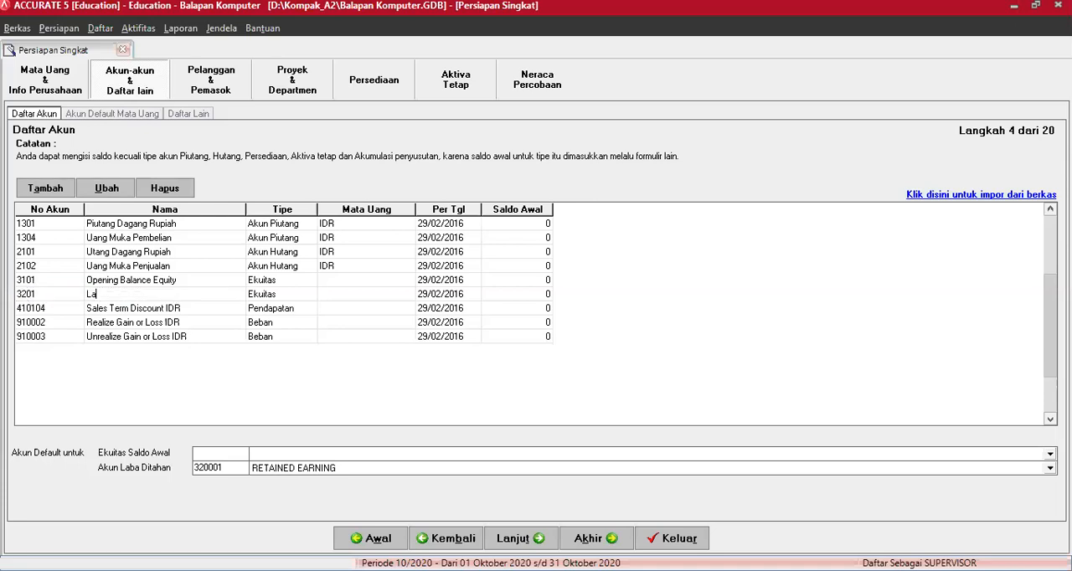
type("ba Ditahan")
- Renumber the Sales Term Discount IDR account as 4299 and rename it "Potongan Penjualan Faktur"
left_click(23, 312)
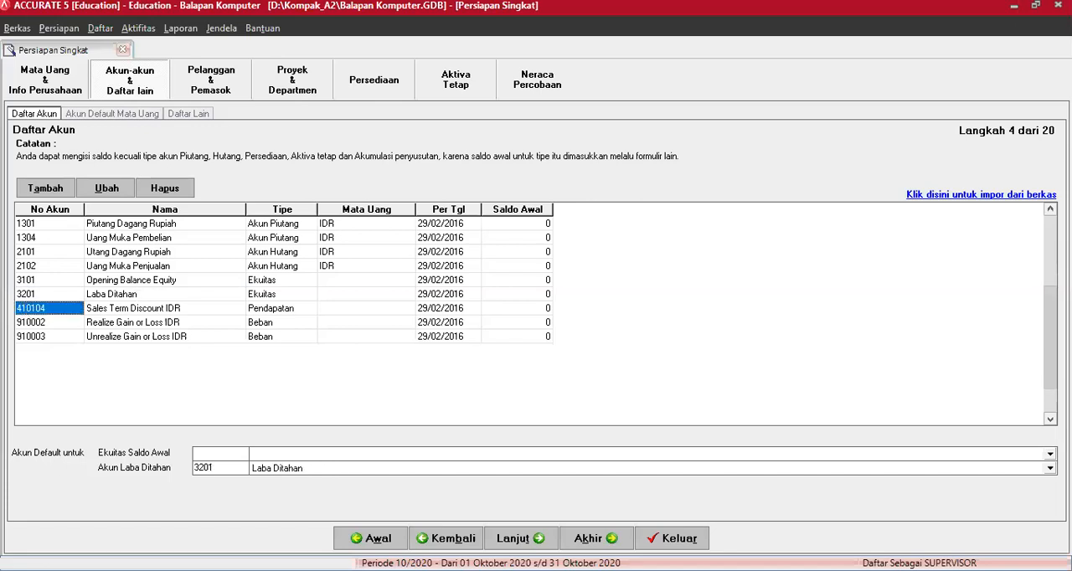
type("4299")
key("Tab")
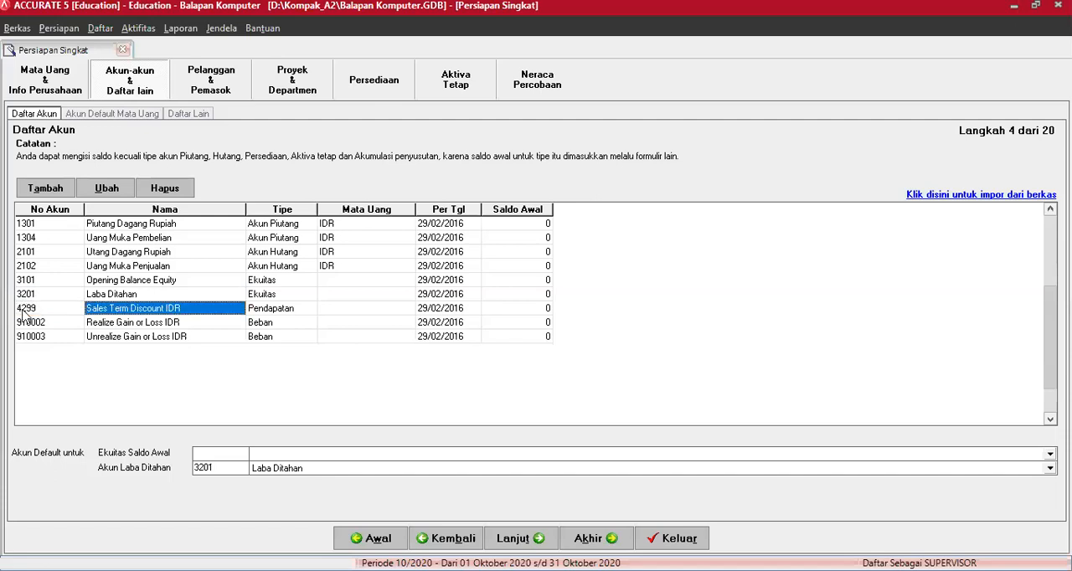
type("Potongan ")
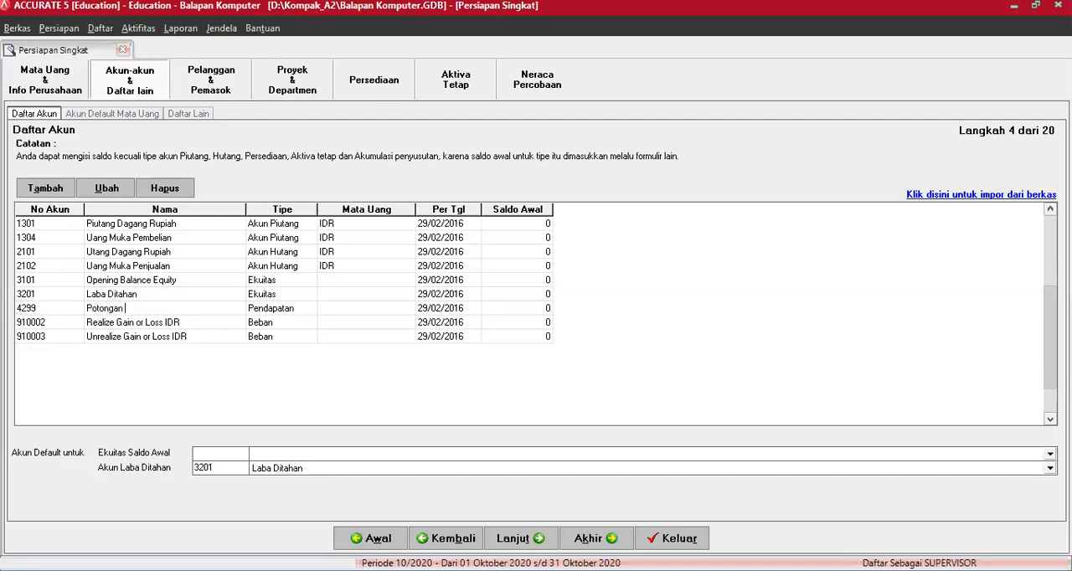
type("Penjualan Faktur")
- Renumber the Realize Gain or Loss IDR account as 7101 and rename it "Laba Rugi Realisasi"
left_click(39, 325)
type("7101")
key("Tab")
type("LA")
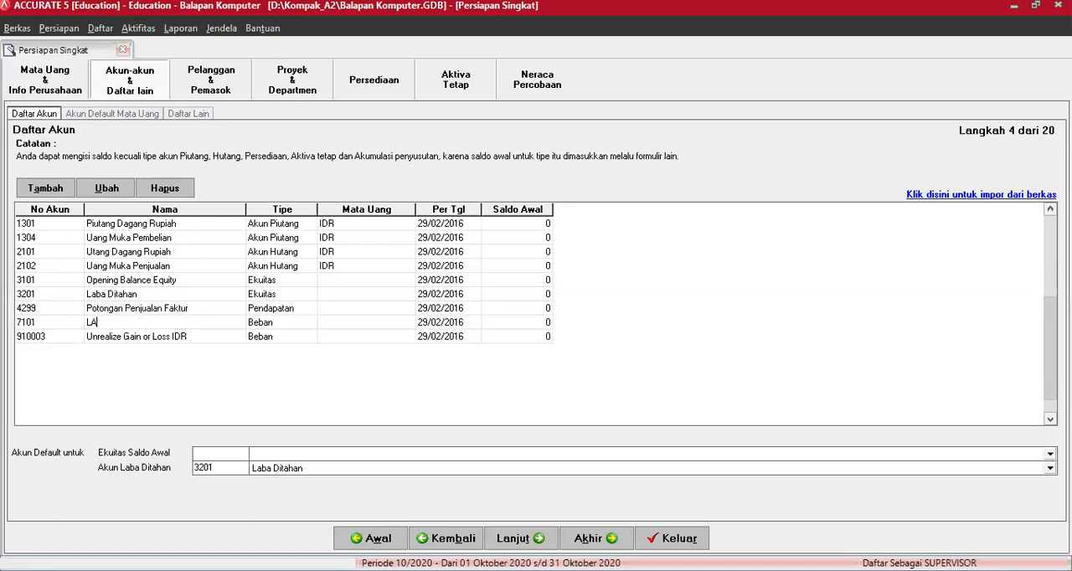
key("BackSpace")
type("ab")
- Renumber the Unrealize Gain or Loss IDR account as 7102 and rename it "Laba Rugi Belum Realisasi"
left_click(37, 340)
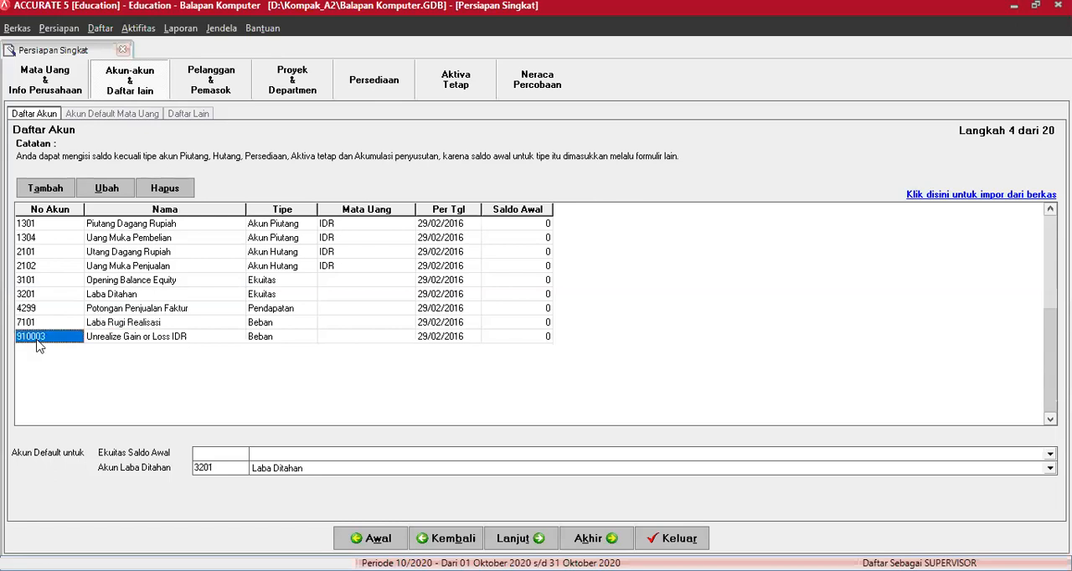
type("7102")
left_click(99, 338)
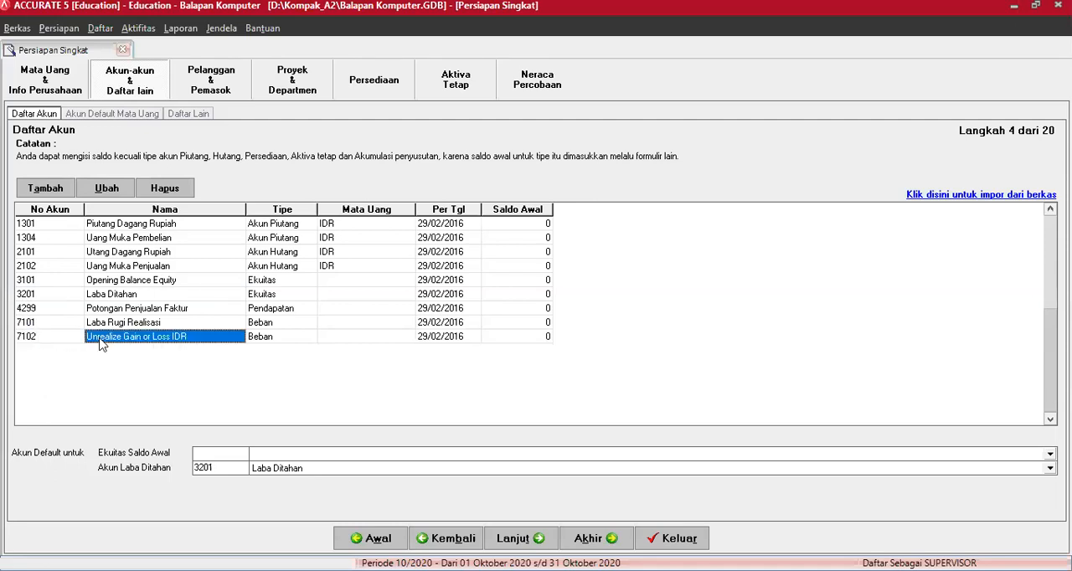
type("Laba R")
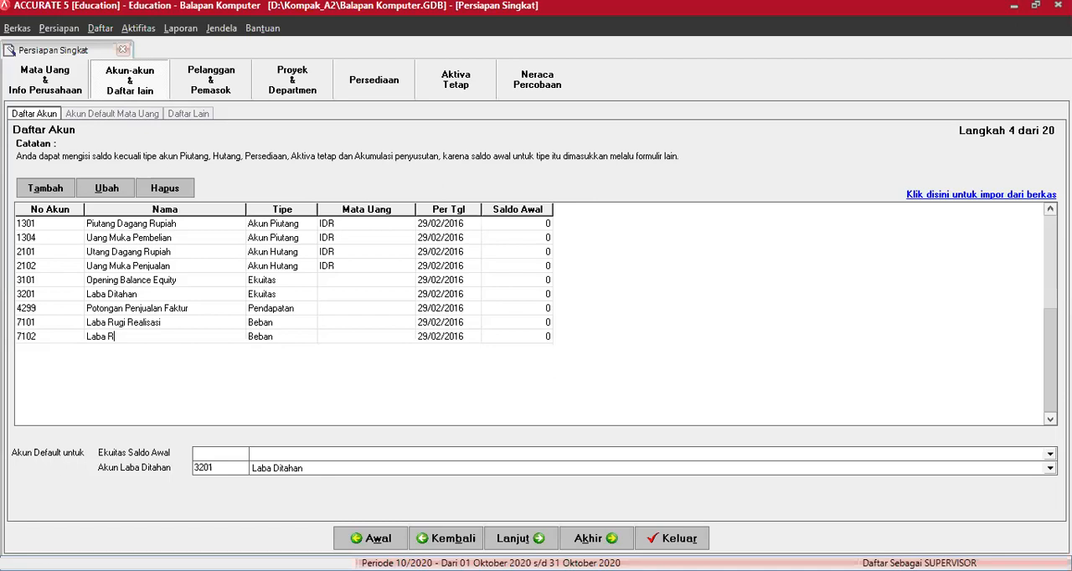
type("ugi Belum Realisasi")
key("Tab")
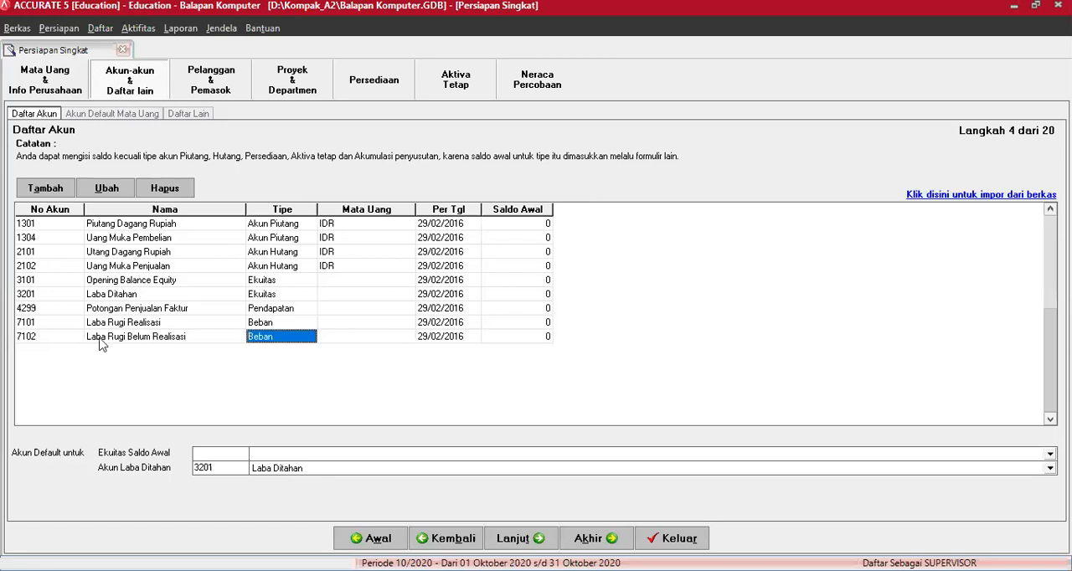
key("Tab")
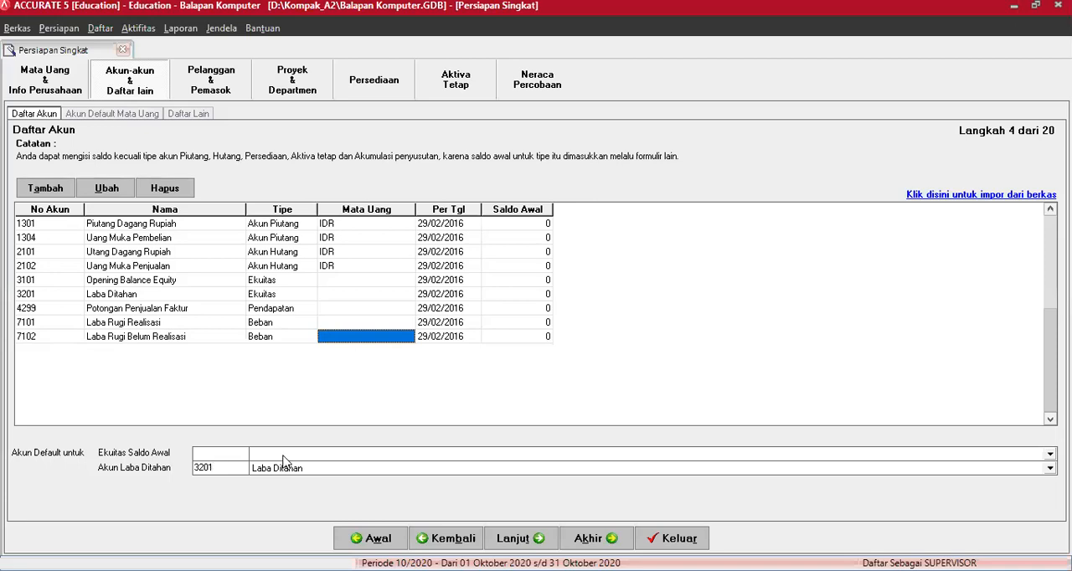
- Set the default account for Ekuitas Saldo Awal to Opening Balance Equity
left_click(419, 455)
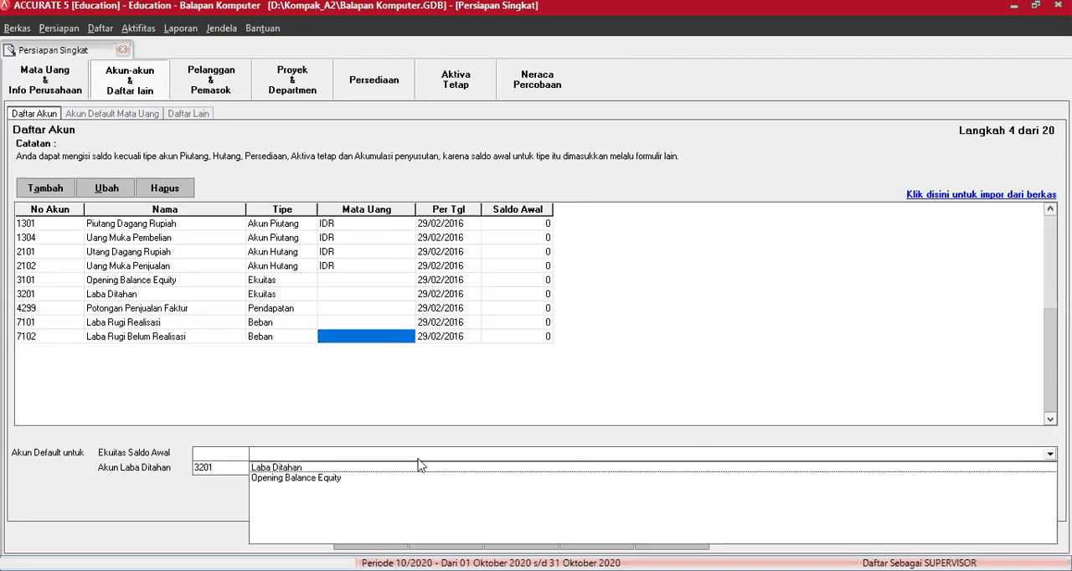
left_click(329, 479)
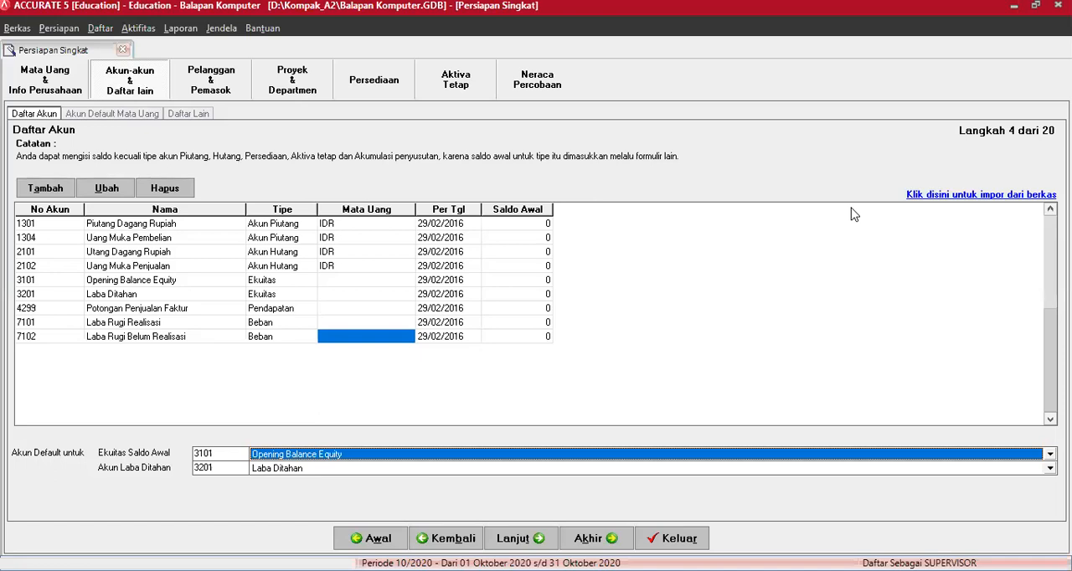
left_click(21, 192)
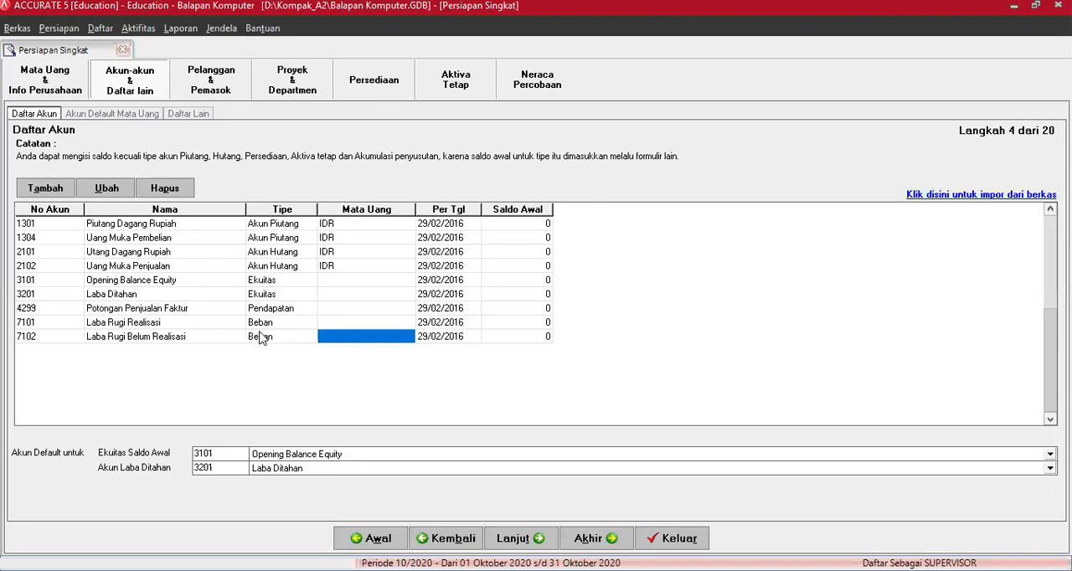
- Try to enter an opening balance of 63500000 for the Piutang Dagang Rupiah account and clear the entry
left_click(503, 226)
type("63500000")
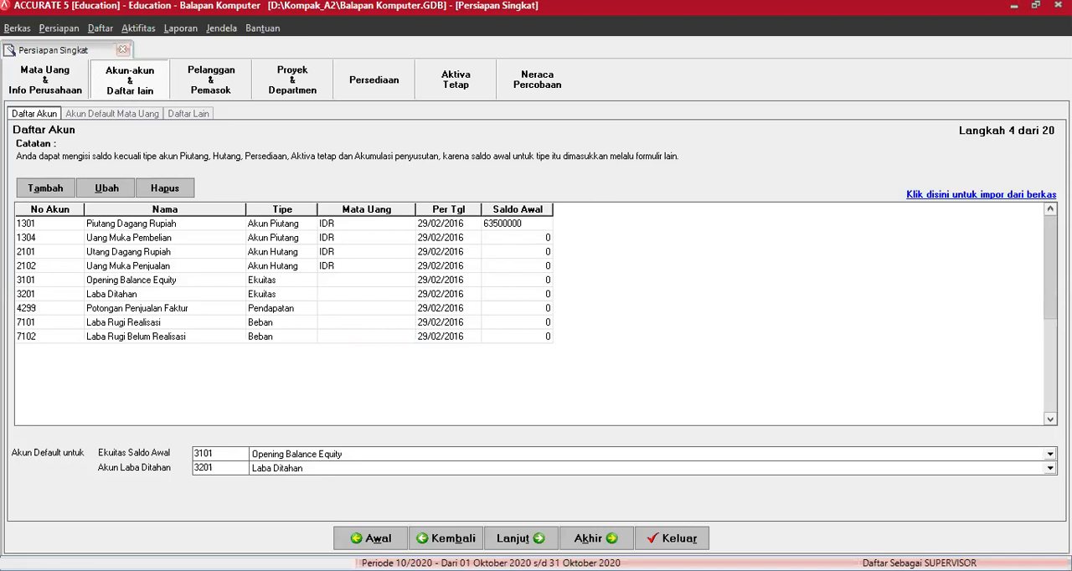
key("Return")
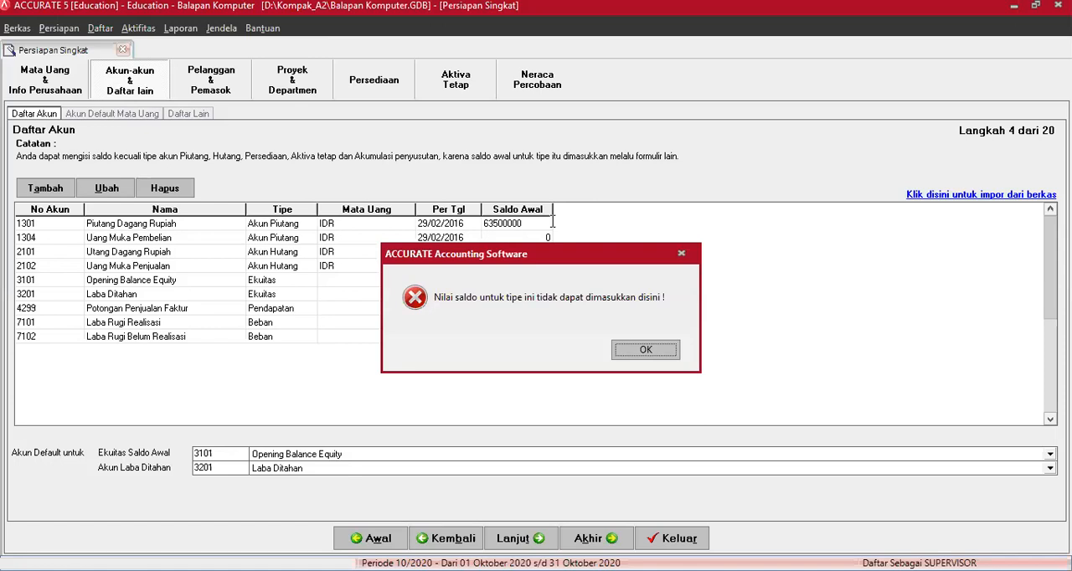
key("Return")
key("BackSpace")
key("BackSpace")
key("BackSpace")
key("BackSpace")
key("BackSpace")
key("BackSpace")
key("BackSpace")
key("BackSpace")
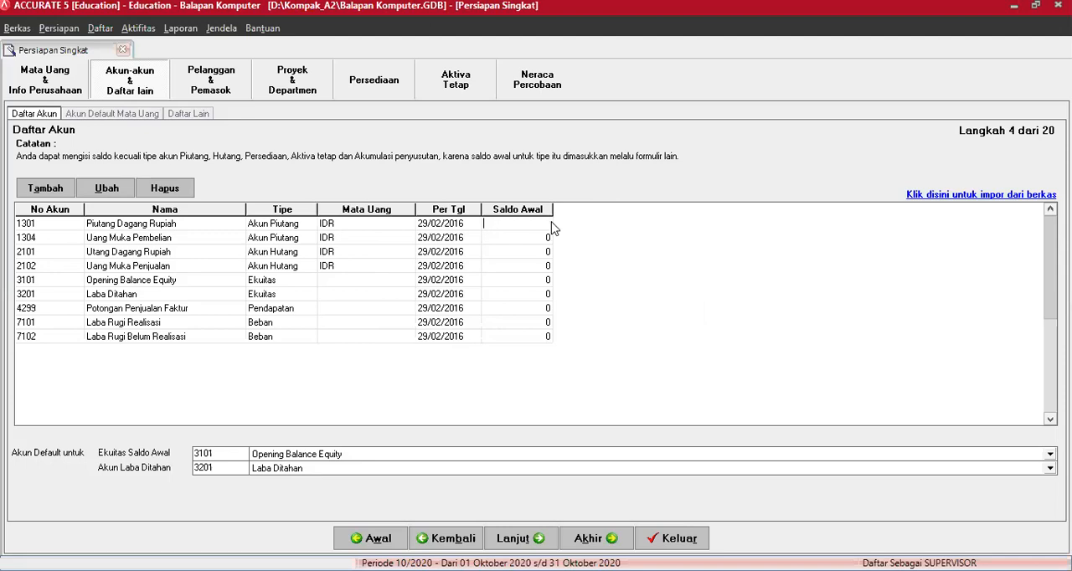
key("Return")
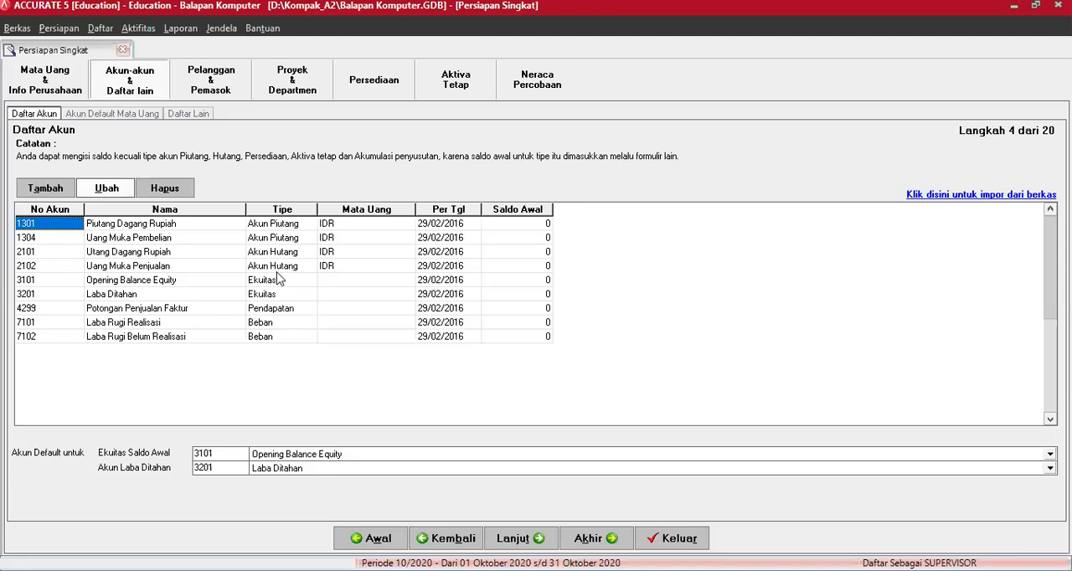
- Add a new Kas/Bank account numbered 1100 and named "Kas"
left_click(54, 190)
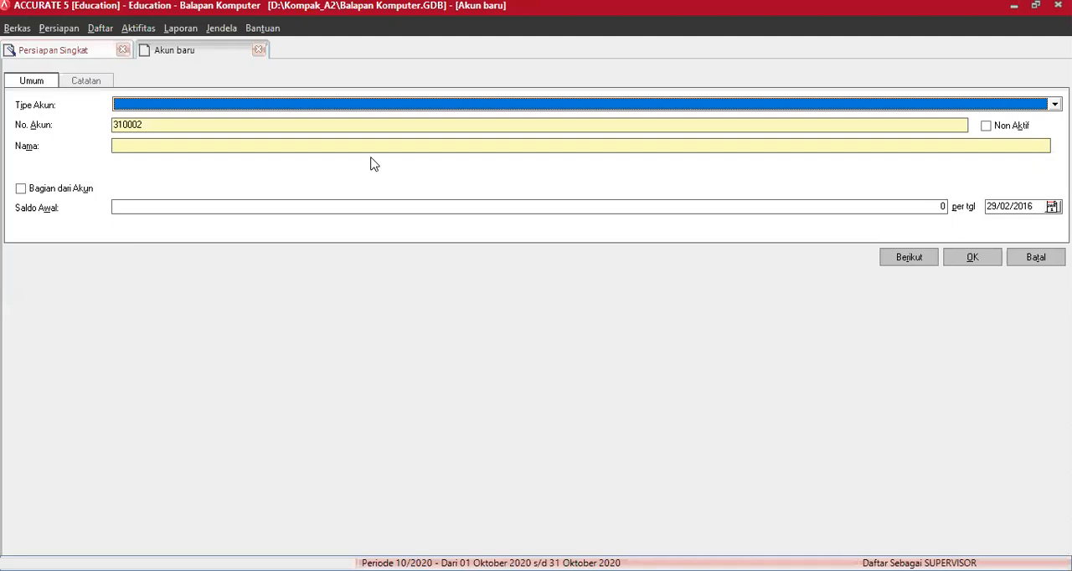
left_click(350, 109)
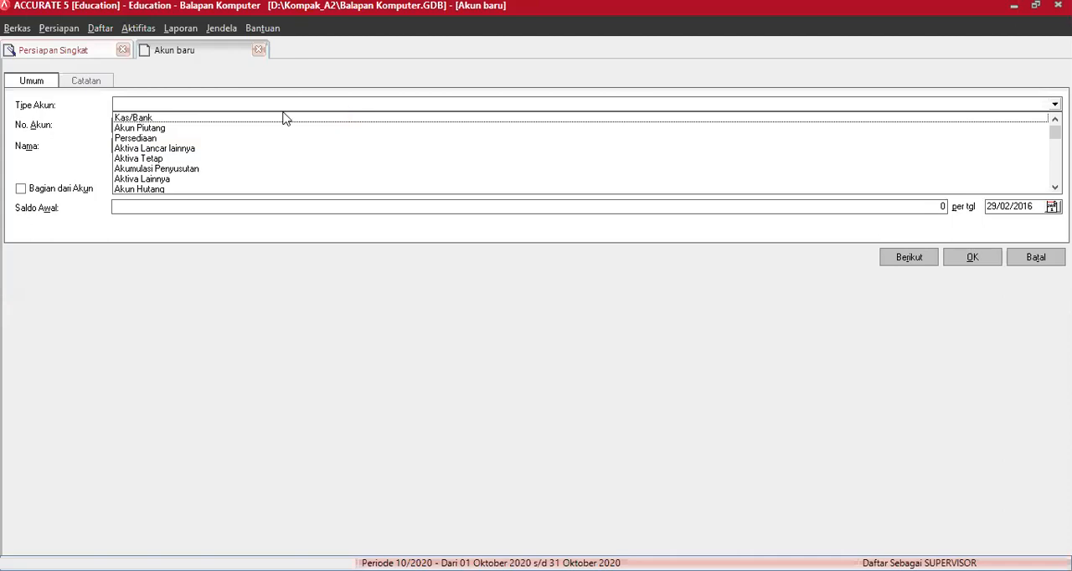
left_click(198, 119)
key("Tab")
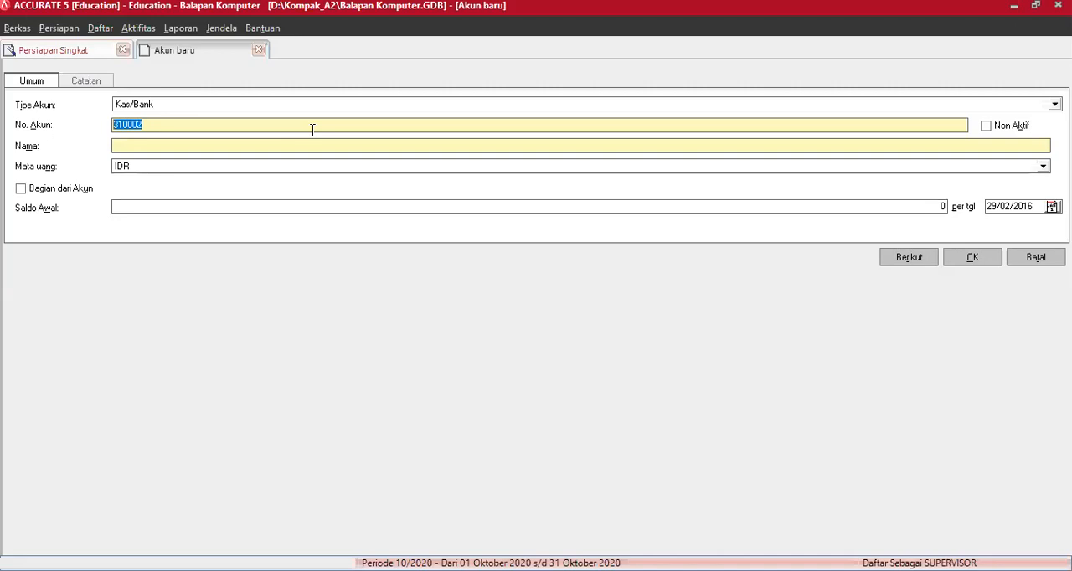
type("1100")
key("Tab")
type("Kas")
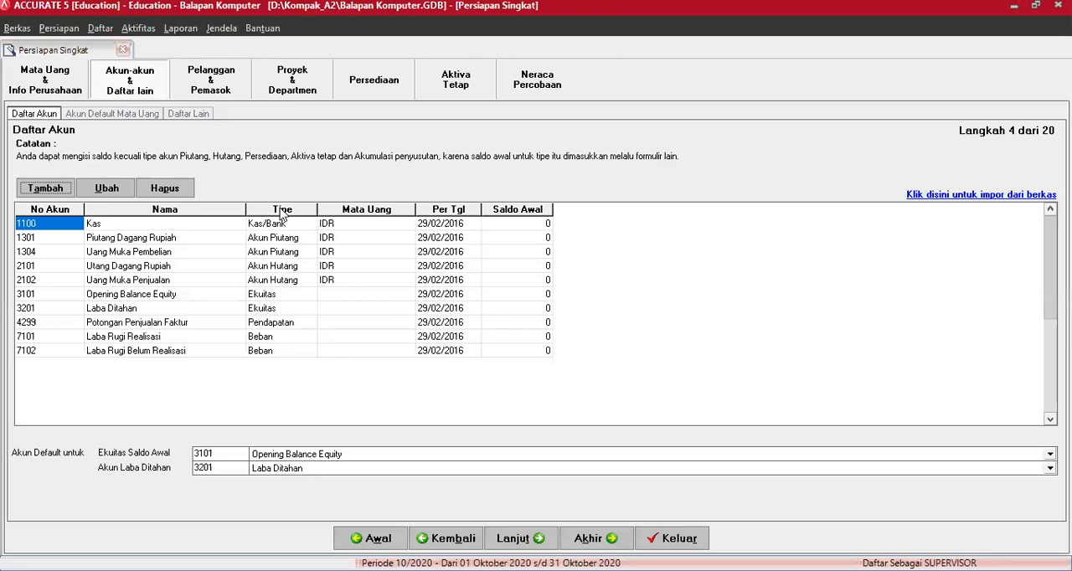
- Start a new Kas/Bank account numbered 1101 and name it "Kas Rupiah"
left_click(59, 191)
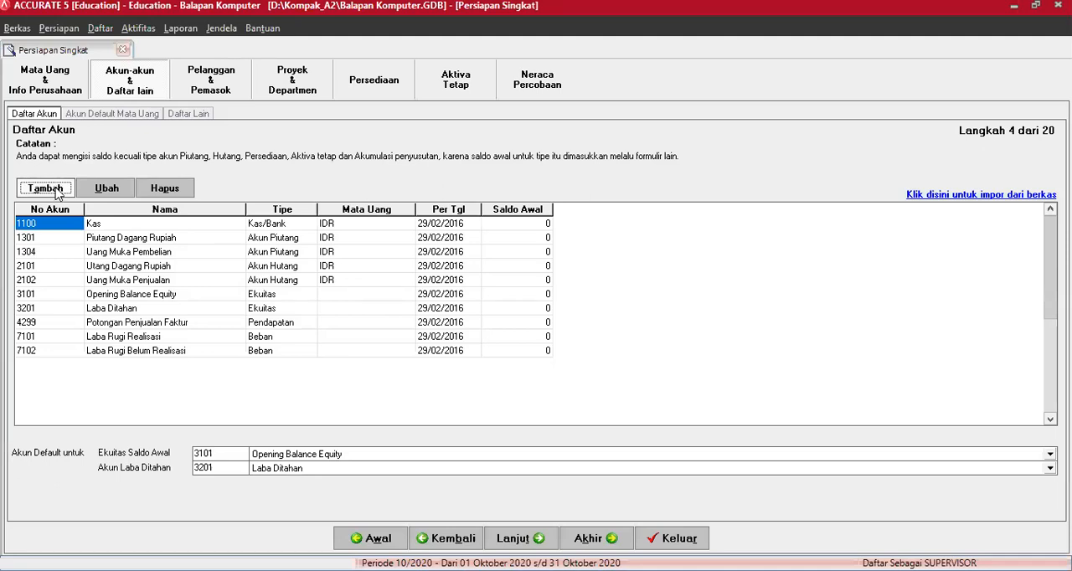
left_click(57, 191)
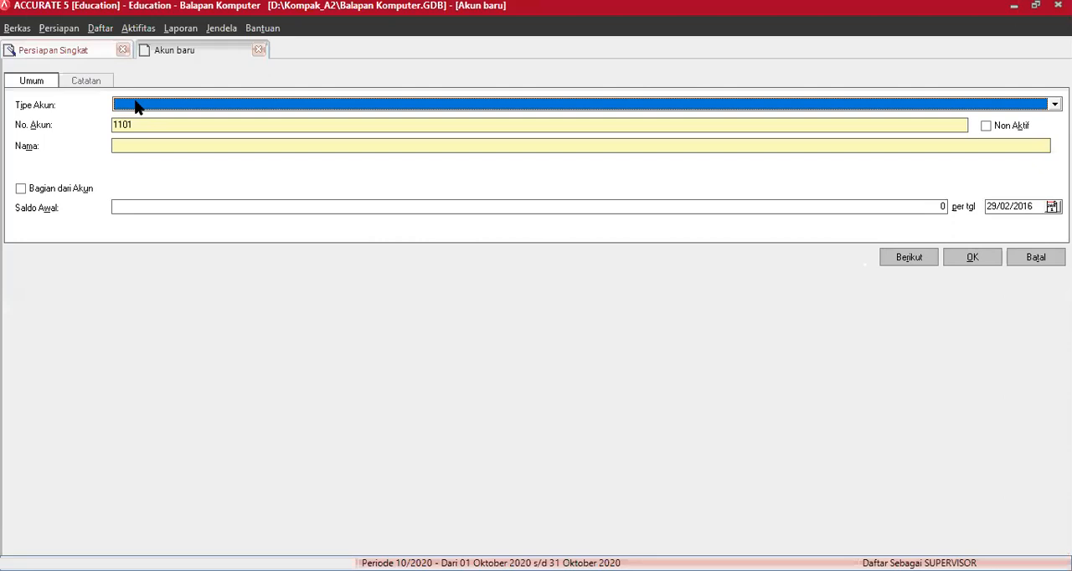
left_click(139, 106)
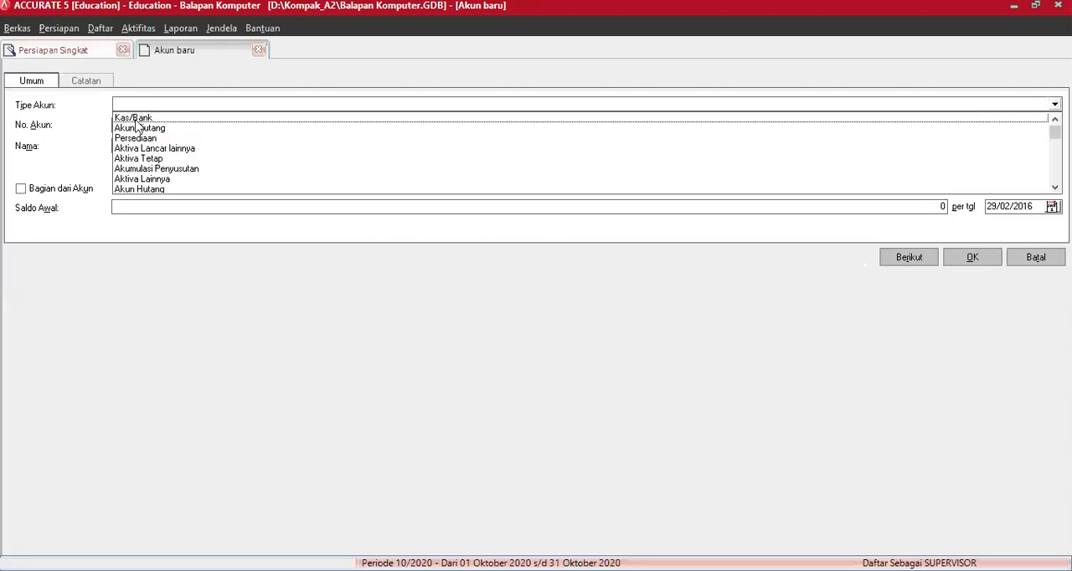
left_click(135, 119)
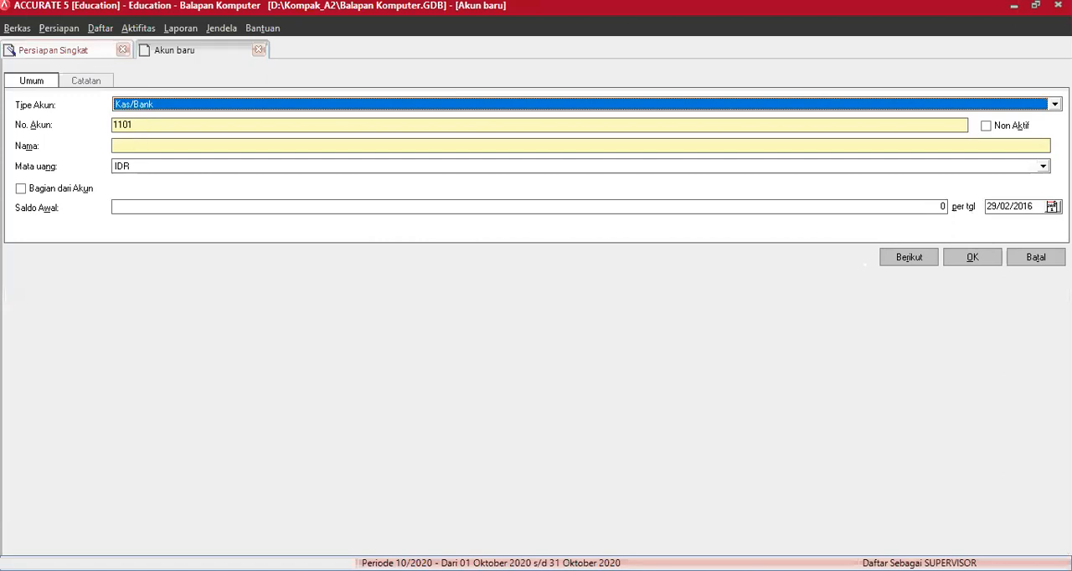
left_click(134, 142)
type("KAs ")
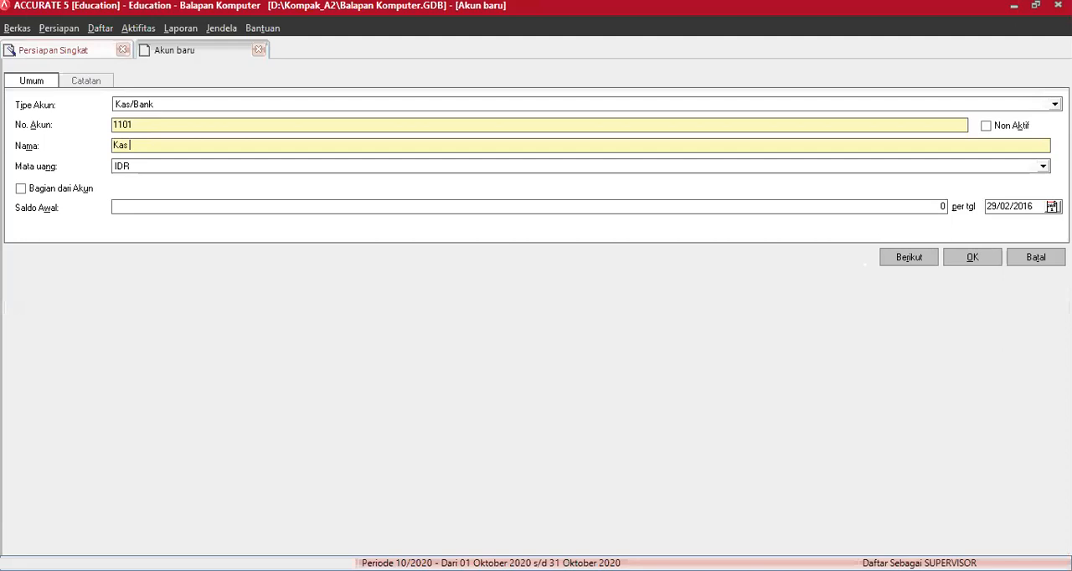
type("Rupiah")
- Set the opening balance of Kas Rupiah to 215000000 and save the account, continuing with another new one
left_click(140, 206)
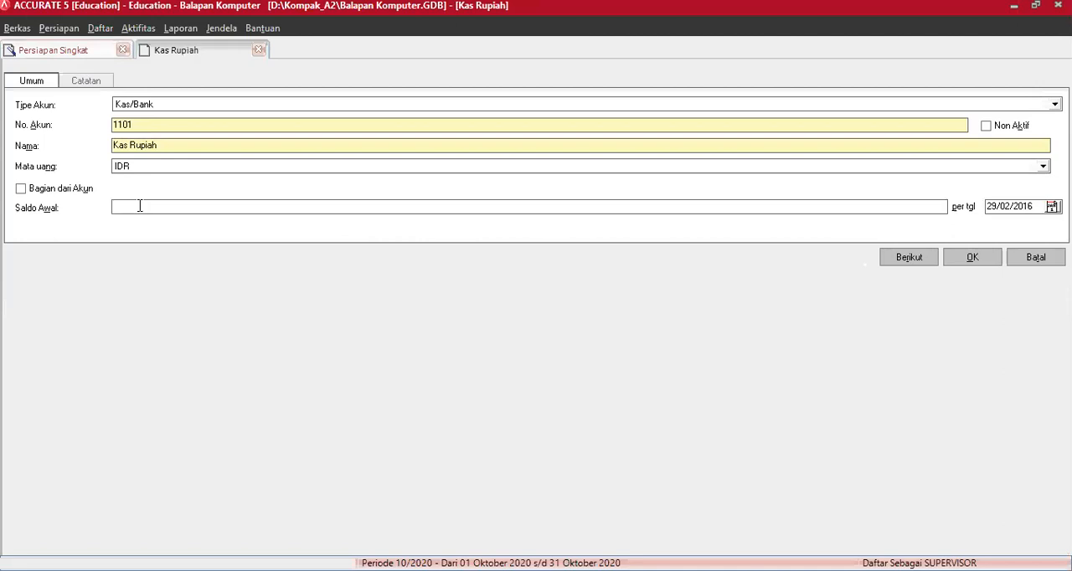
type("215000000")
left_click(926, 265)
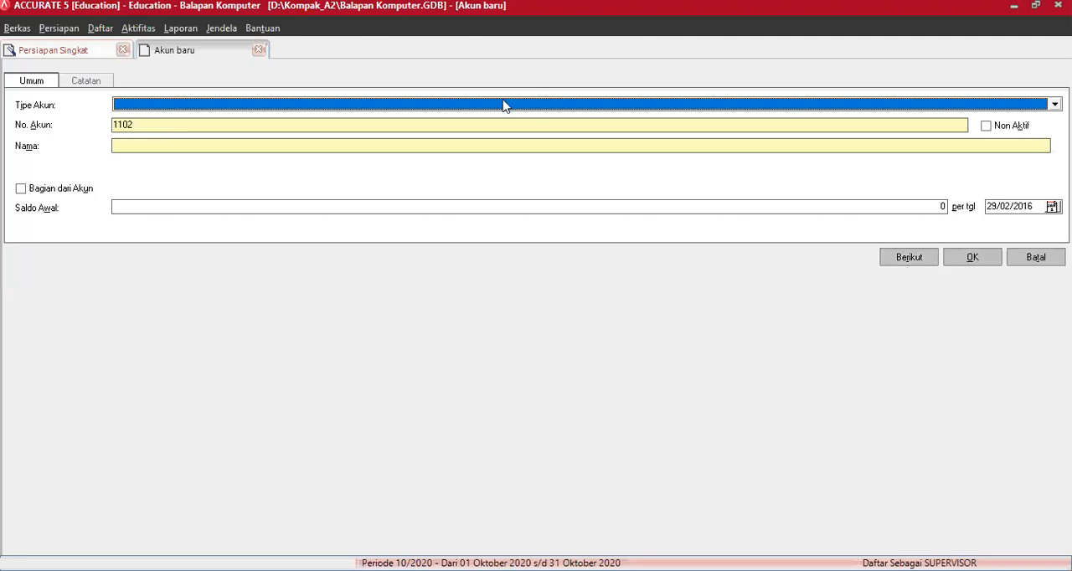
- Add a Kas/Bank account numbered 1104 and named "Kas Kecil", continuing with another new account
type("Ka")
key("Return")
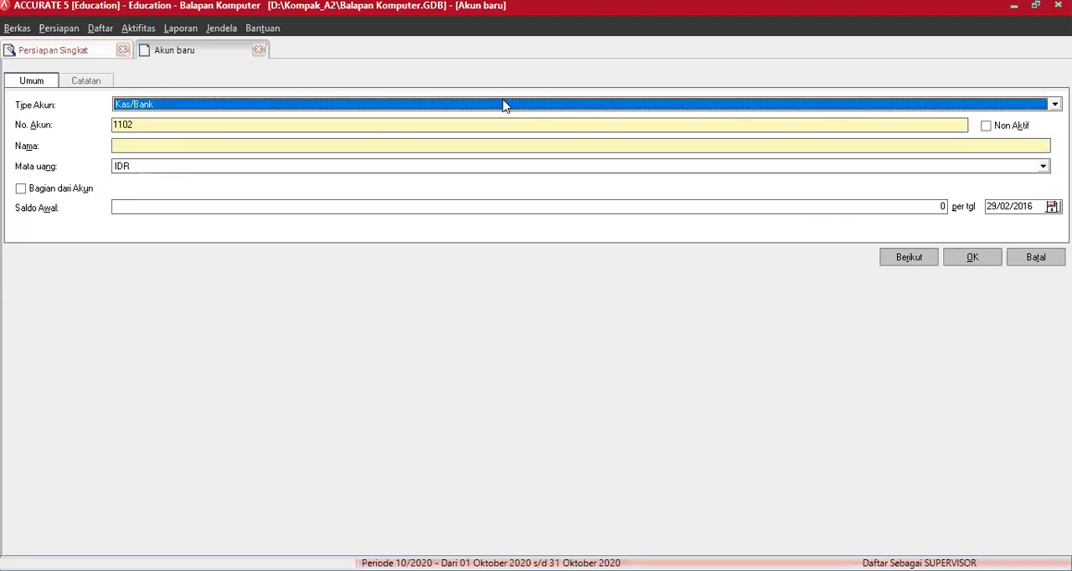
key("Tab")
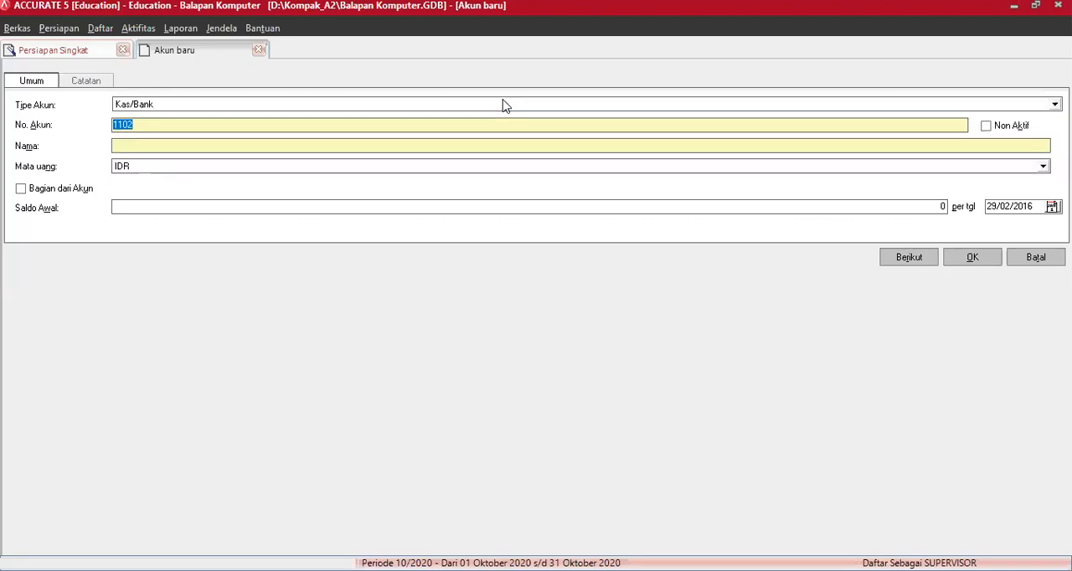
type("1104")
key("Tab")
key("Tab")
type("Kas Kecil")
left_click(913, 258)
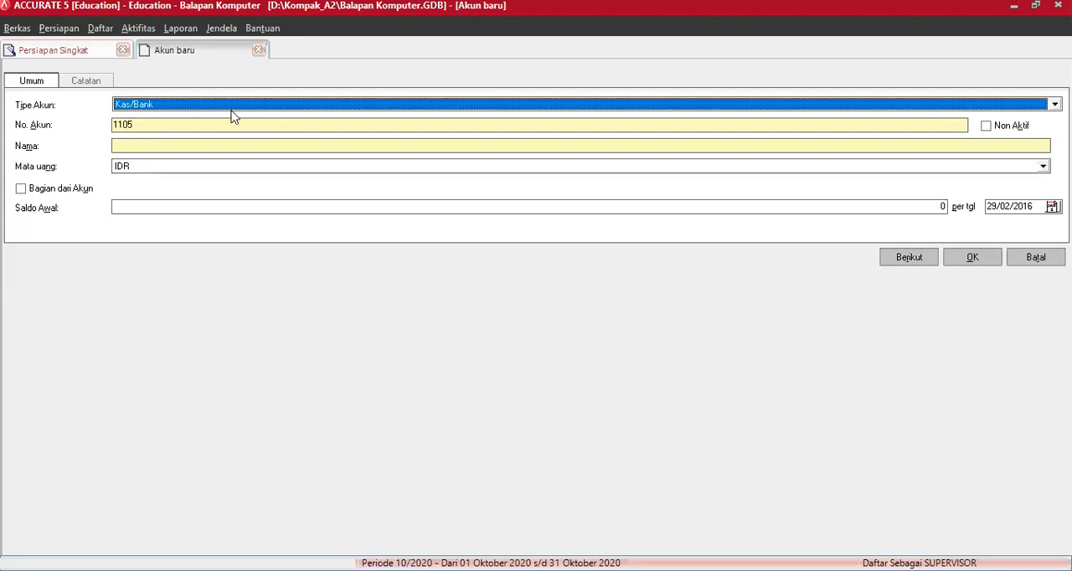
- Add a Kas/Bank account numbered 1200 and named "Bank", continuing with another new account
key("Tab")
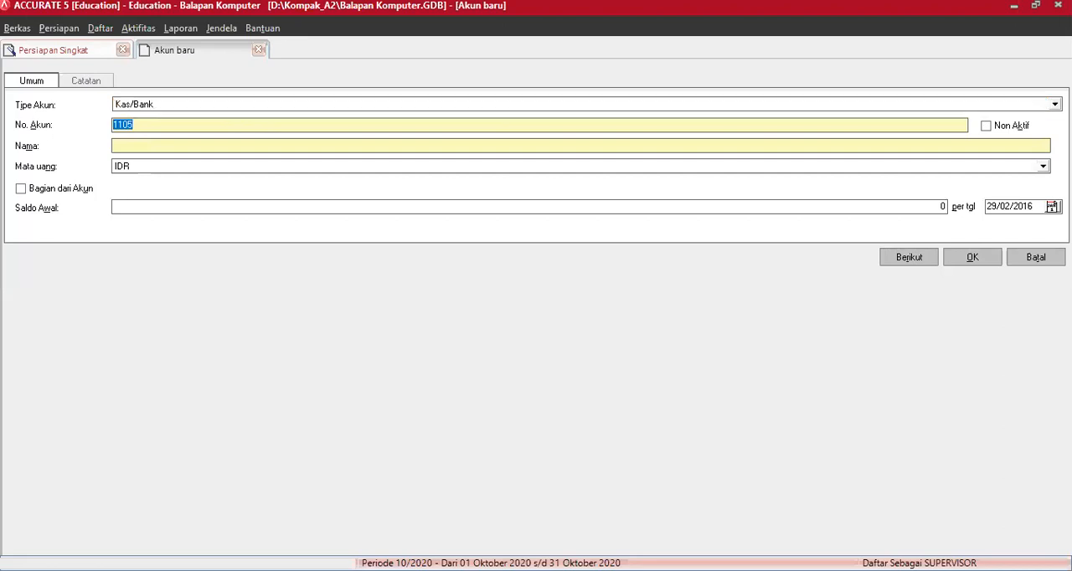
type("1200")
key("Tab")
key("Tab")
type("Bank")
key("Tab")
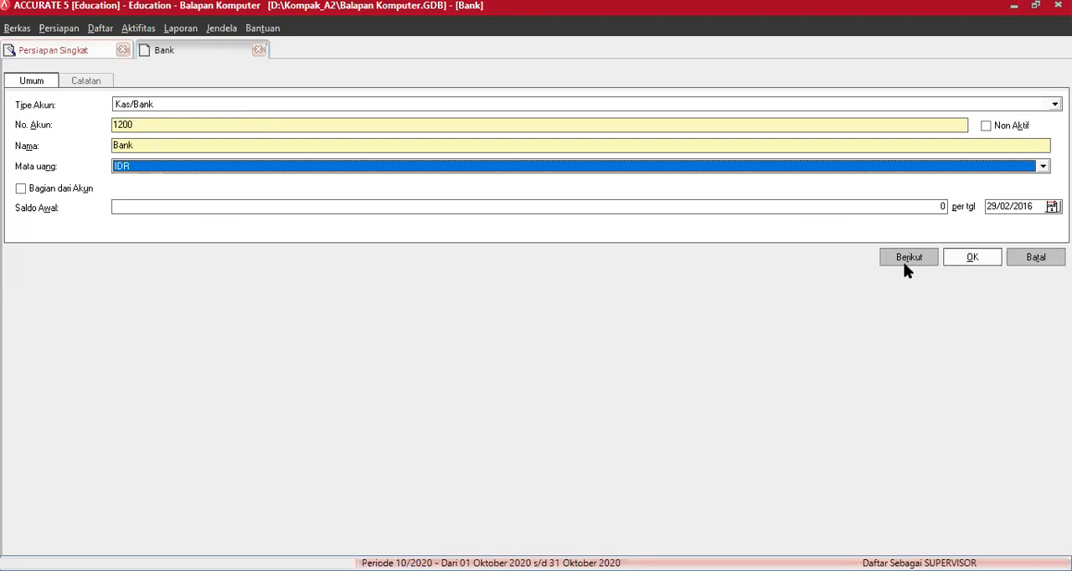
key("Tab")
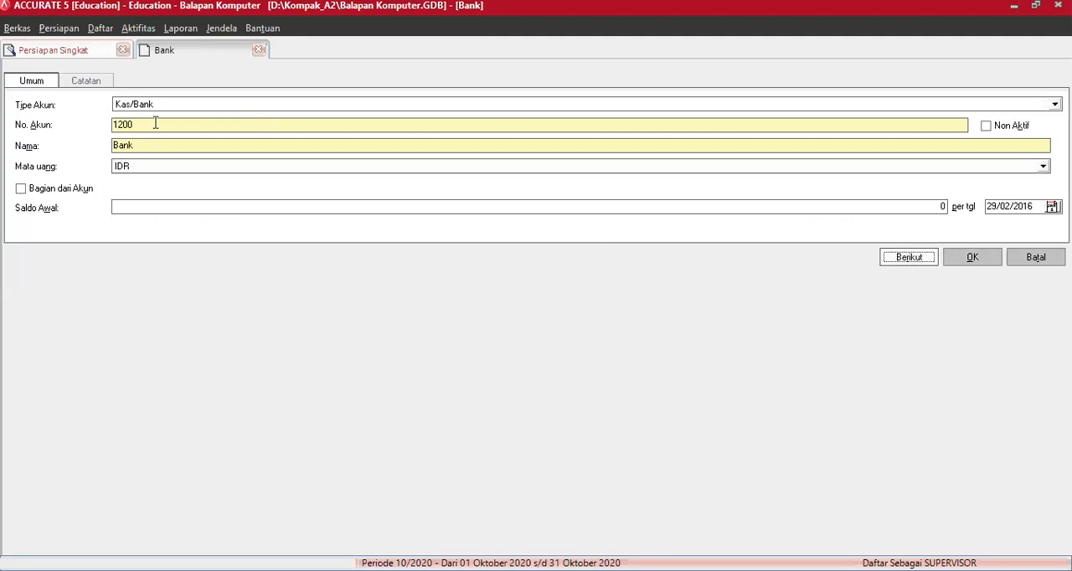
key("Return")
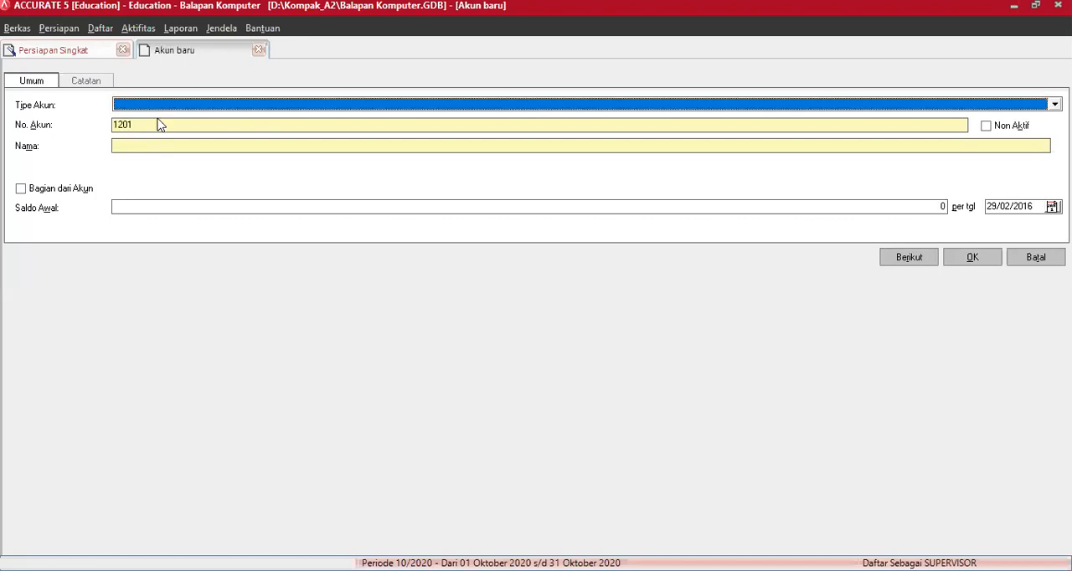
- Add a Kas/Bank account numbered 1201 and named "Kas Mandiri Rupiah", and return to the account list
type("Kas")
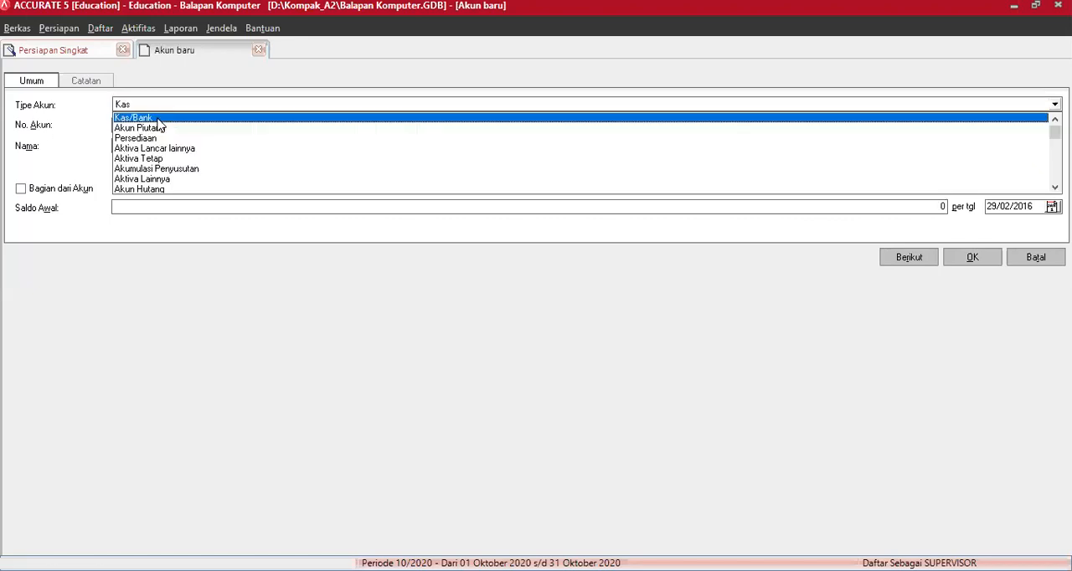
left_click(137, 119)
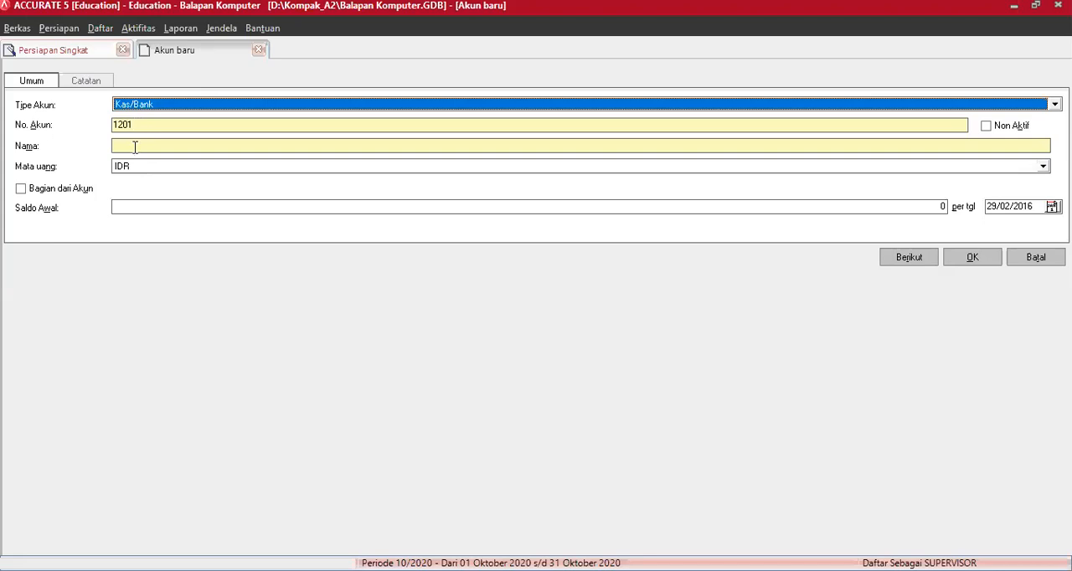
left_click(135, 147)
type("Kas ")
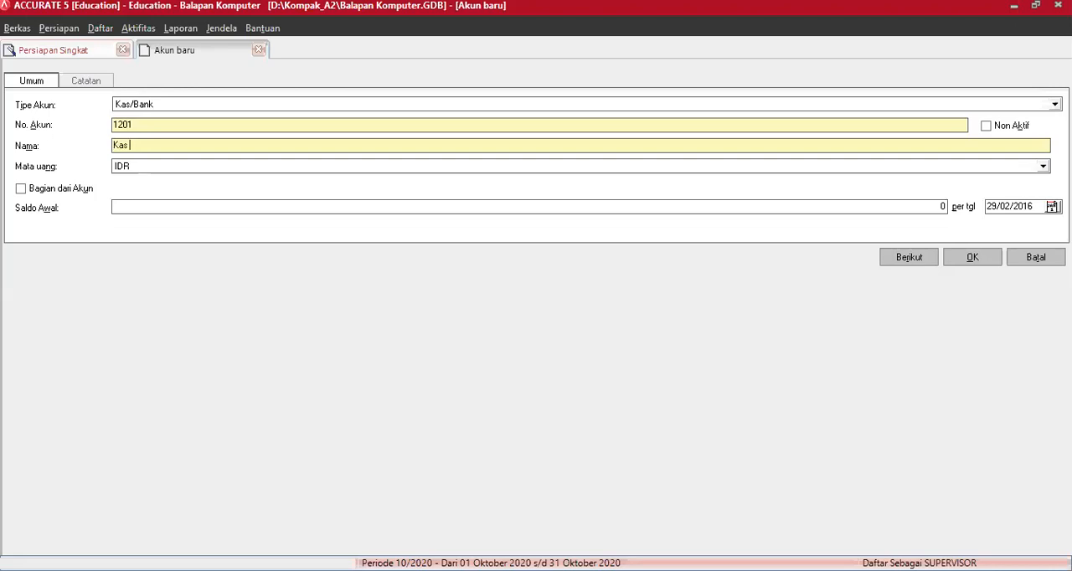
type("Mandiri Rupiah")
left_click(970, 257)
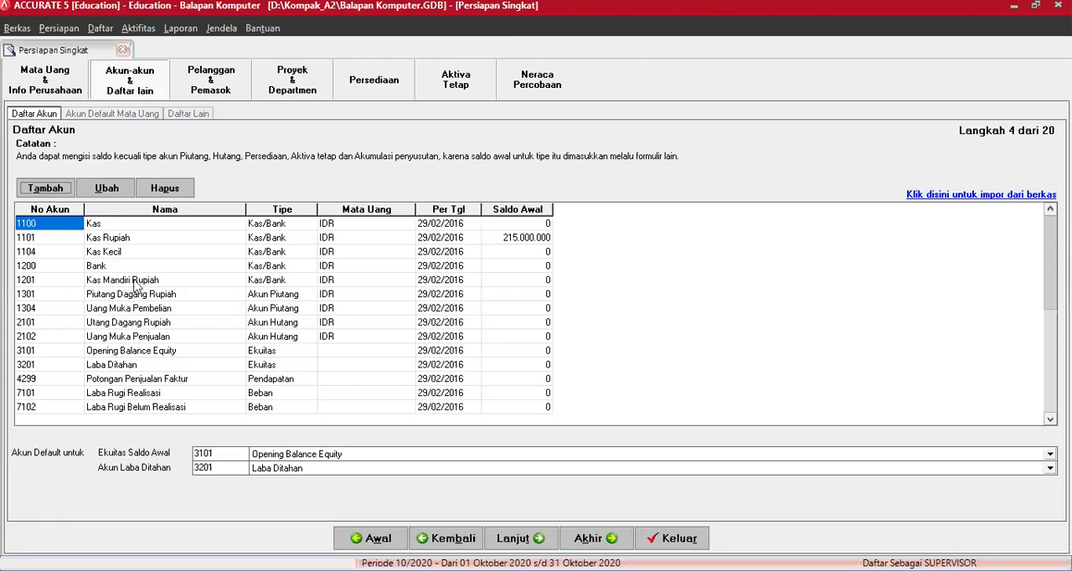
- Set the opening balance of the Kas Mandiri Rupiah account to 275000000 in the account list
left_click(121, 280)
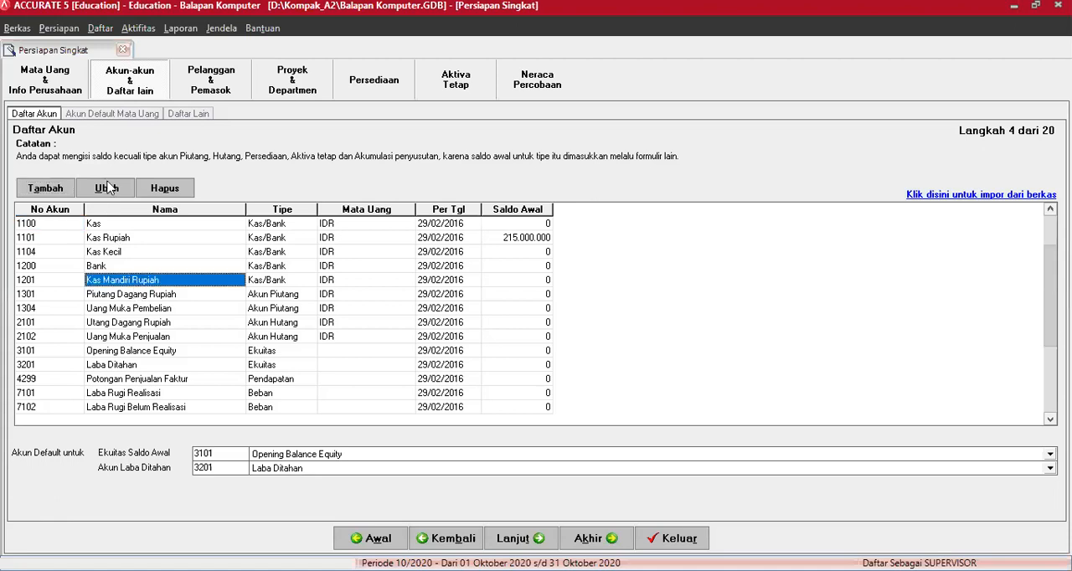
left_click(107, 188)
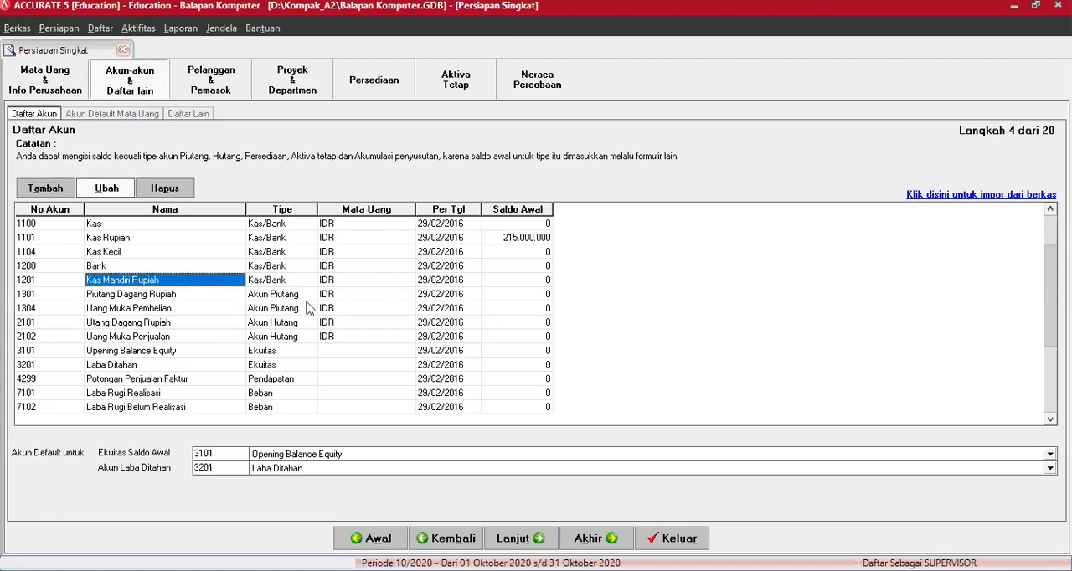
left_click(519, 281)
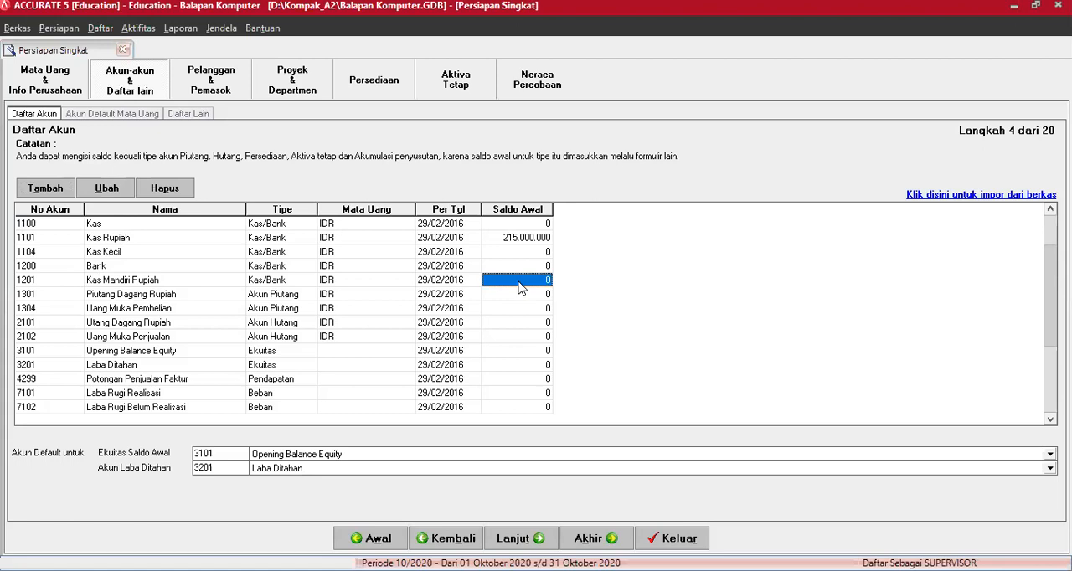
type("275000000")
key("Return")
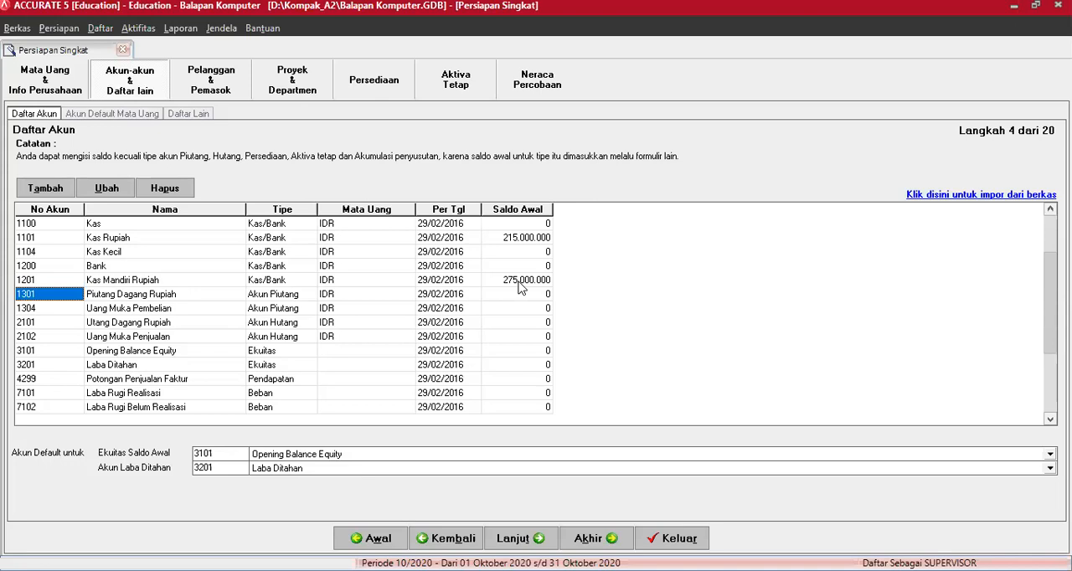
- Add an Akun Piutang account numbered 1300 and named "Piutang Dagang", continuing with another new account
left_click(48, 186)
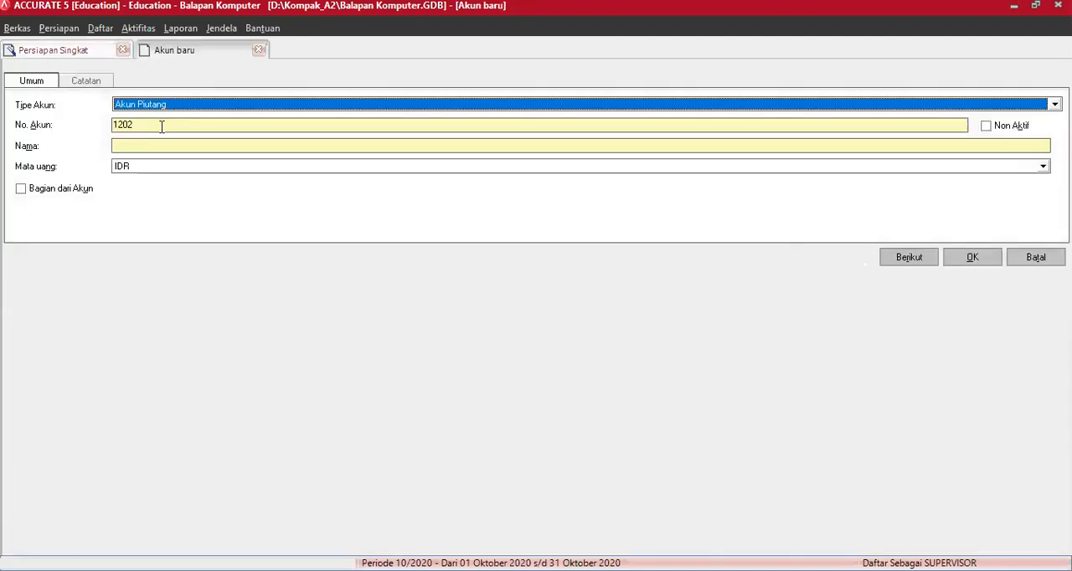
key("Tab")
type("13")
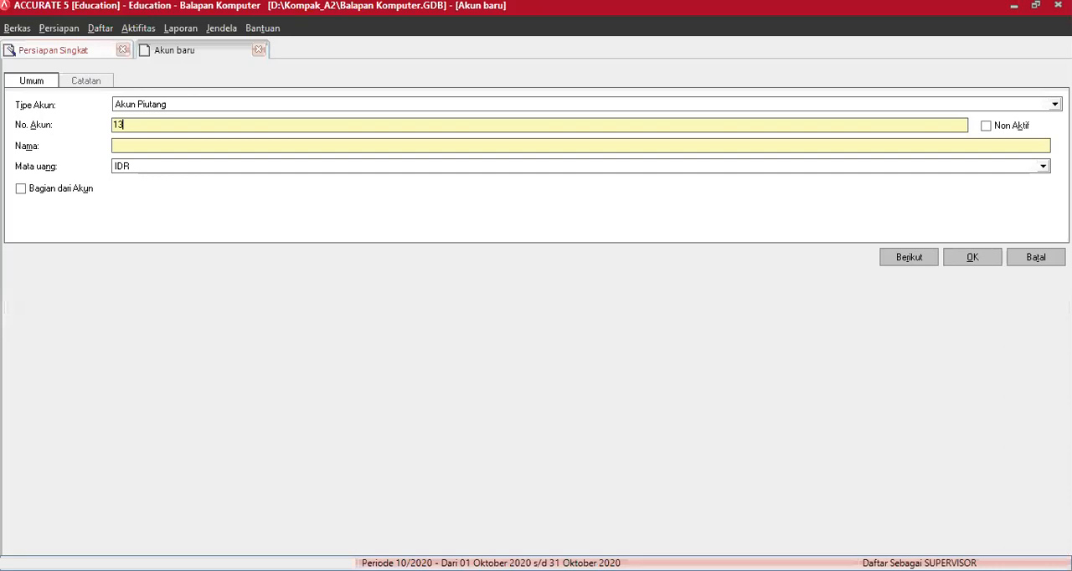
type("00")
key("Tab")
type("Piutang Dagang")
left_click(919, 260)
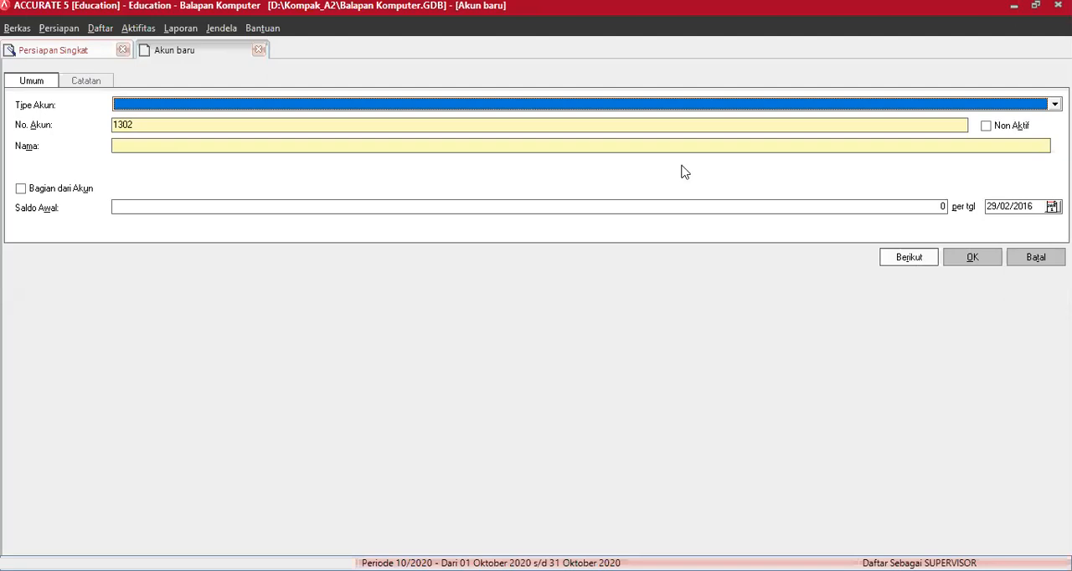
- Add an Akun Piutang account numbered 1302 and named "Cadangan Kerugian Piutang", continuing with another new account
left_click(509, 105)
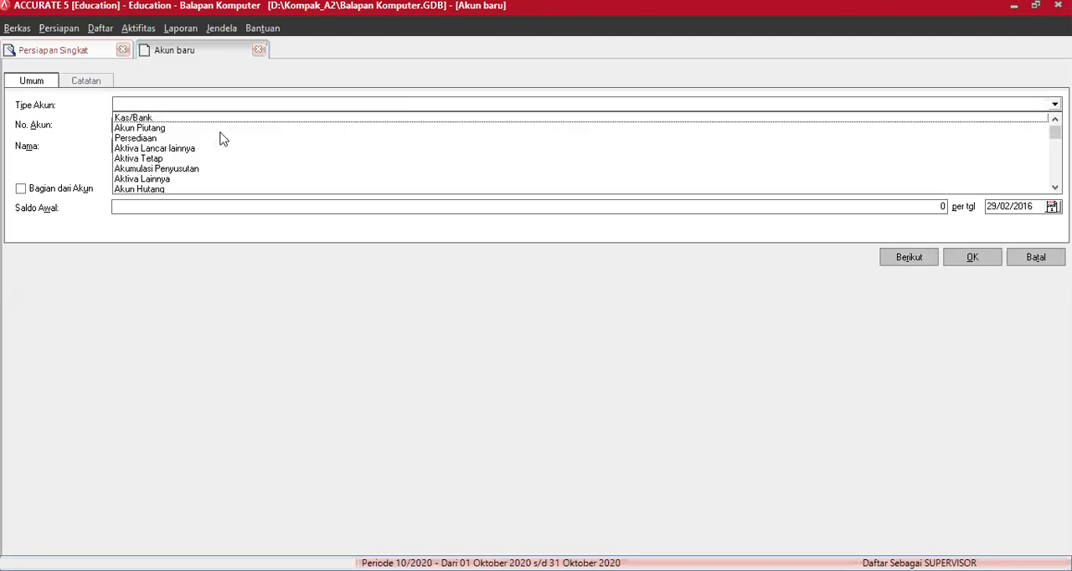
left_click(164, 129)
left_click(176, 143)
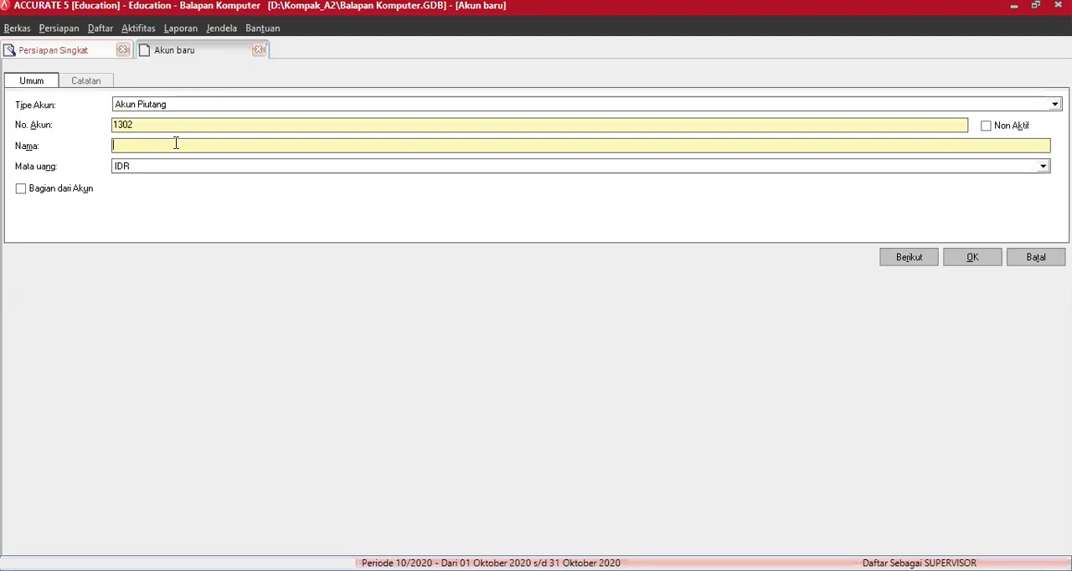
type("Cadangan Keru")
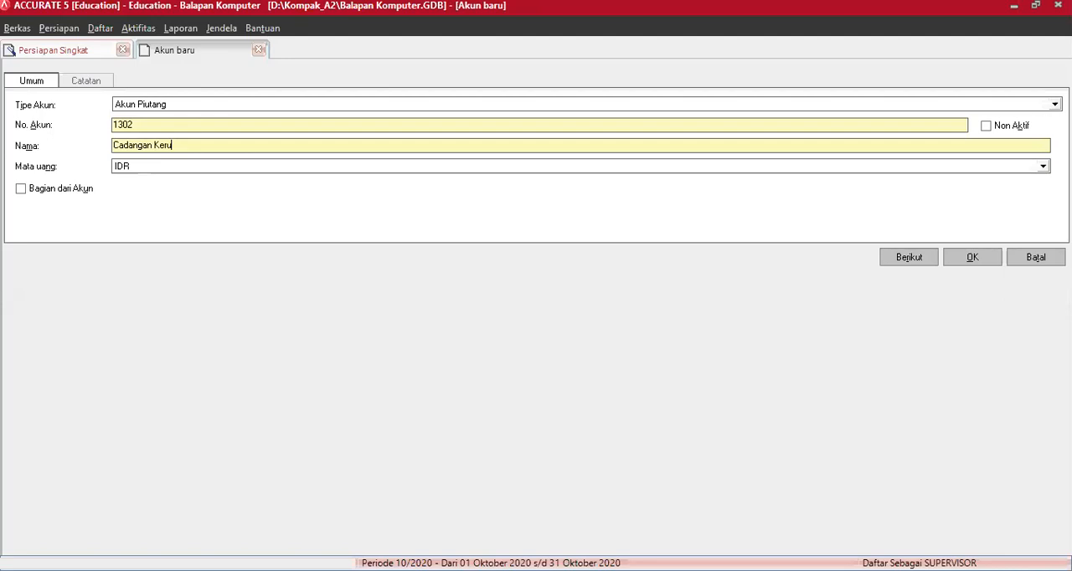
type("gian Piutang")
left_click(909, 260)
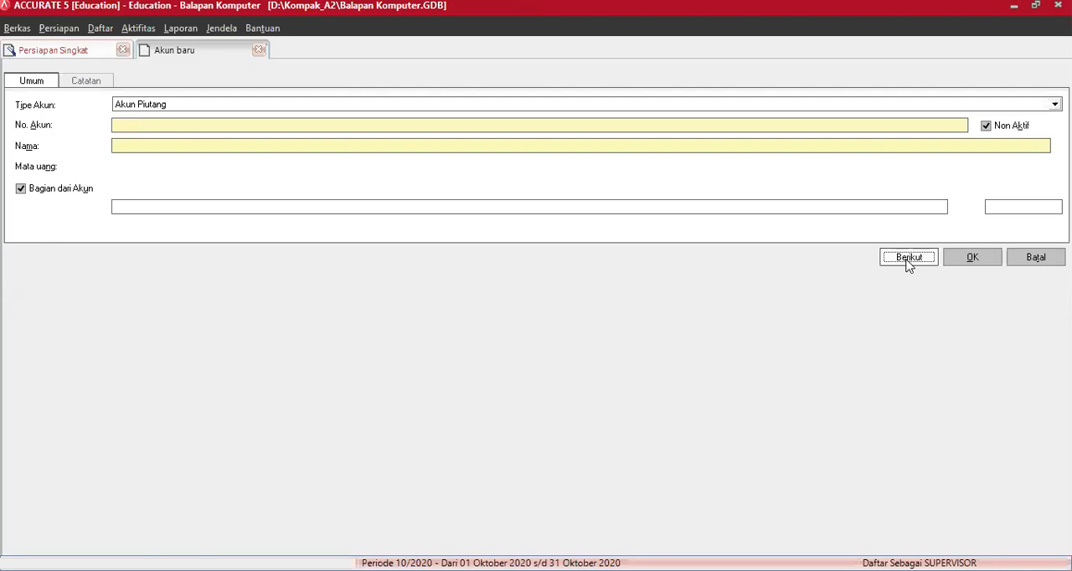
- Fill in a new account of type Persediaan with number 1400 and the name "Persediaan"
left_click(372, 105)
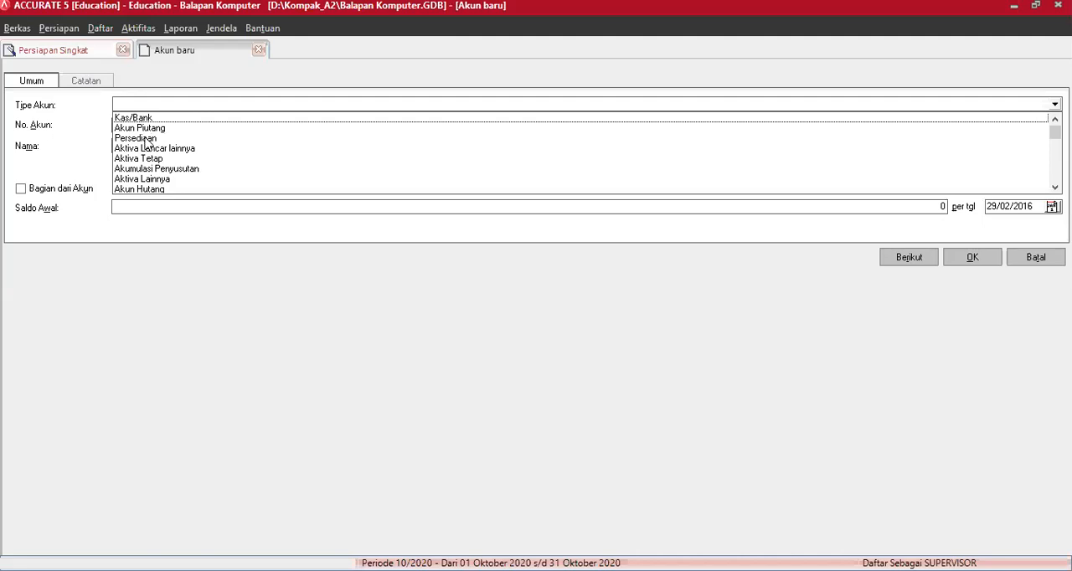
left_click(146, 140)
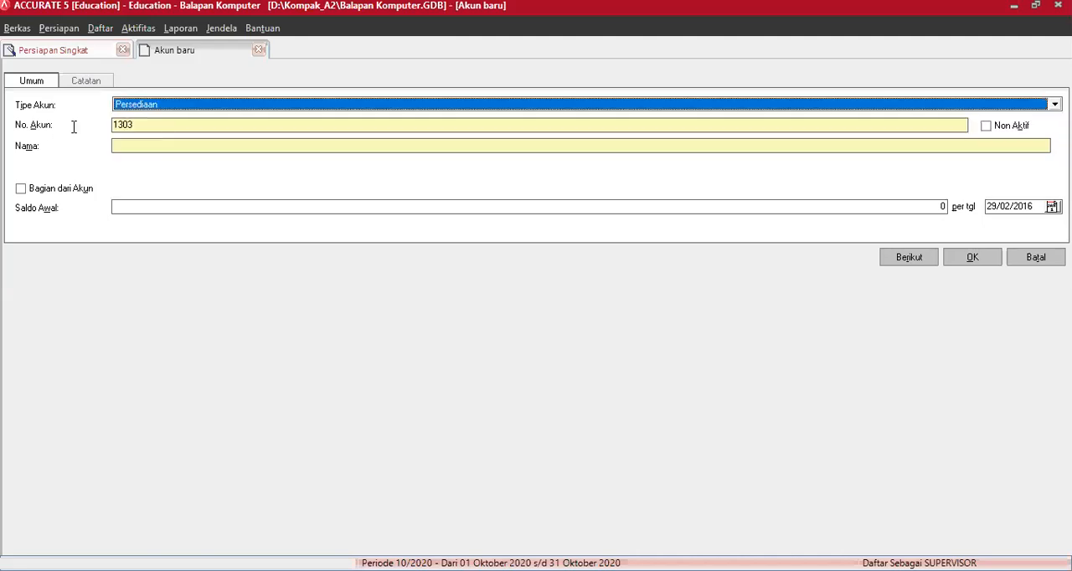
key("Tab")
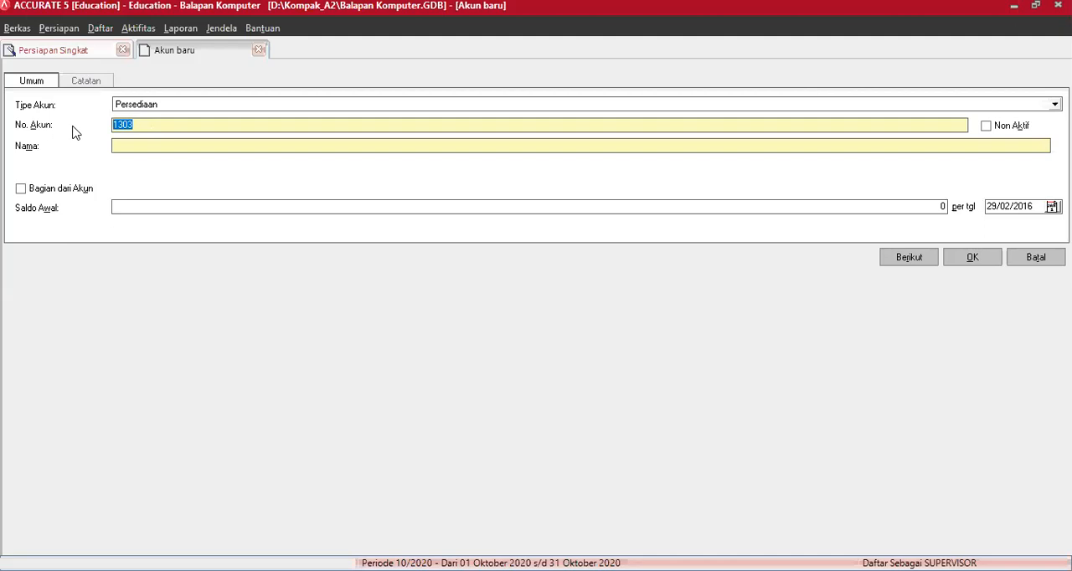
type("1400")
key("Tab")
key("Tab")
type("Pe")
type("rsei")
type("d")
type("iaan")
- Save the Persediaan account with an opening balance of 10000000 and select that balance in the account list
left_click(134, 207)
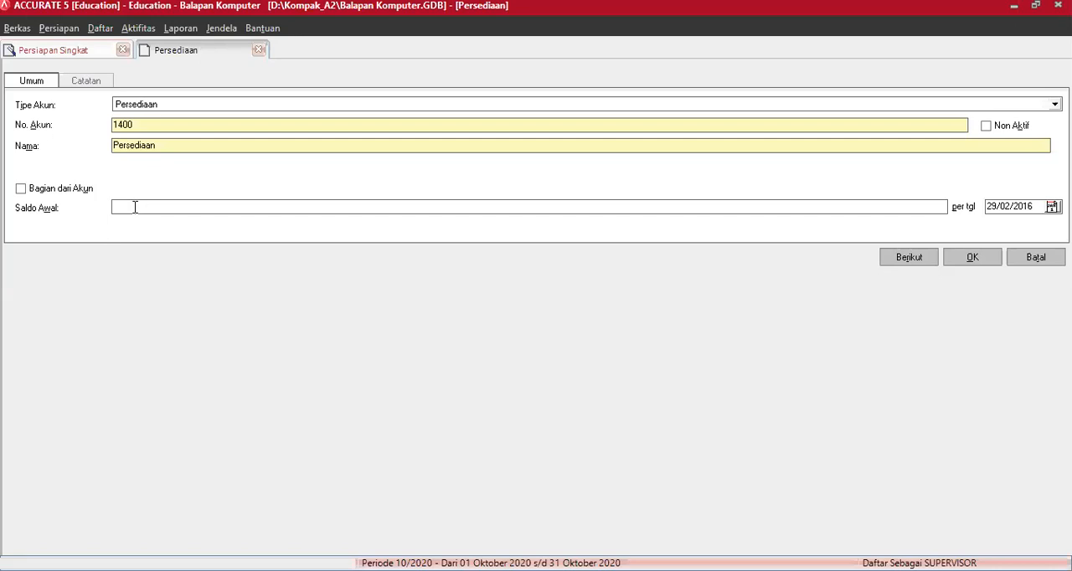
type("10000000")
left_click(972, 260)
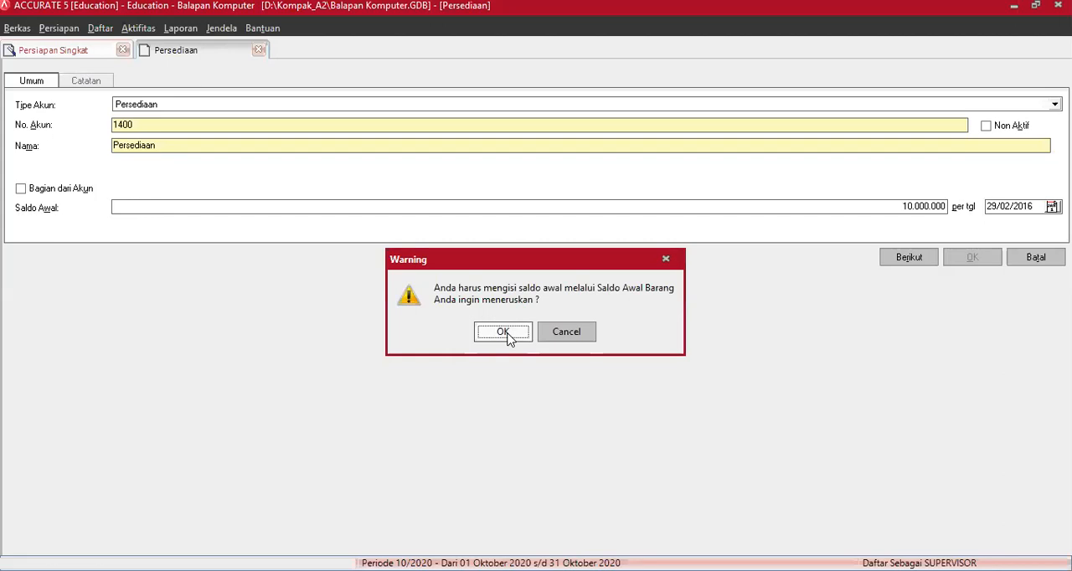
left_click(504, 333)
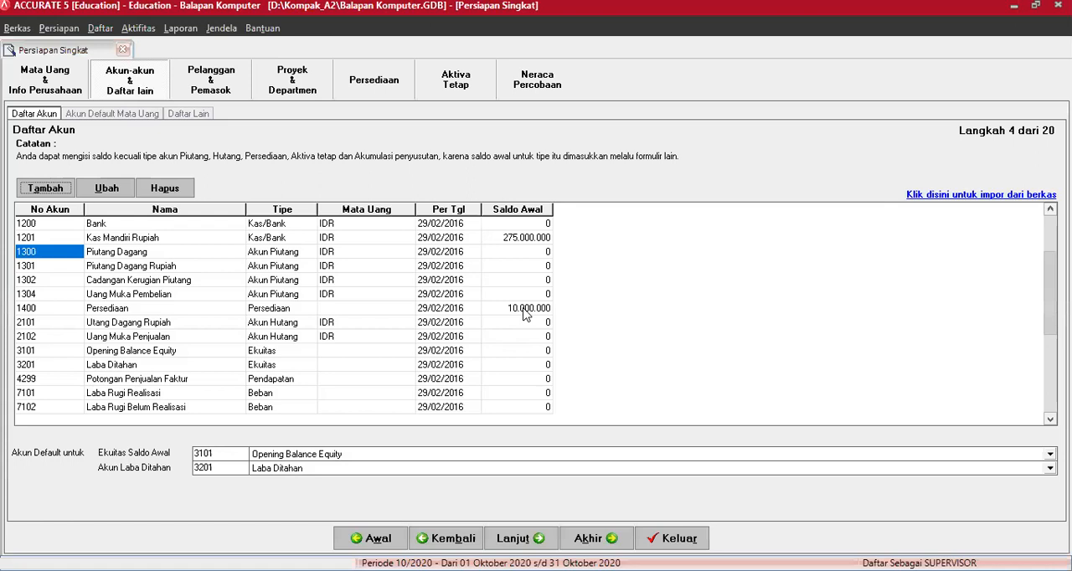
left_click(526, 310)
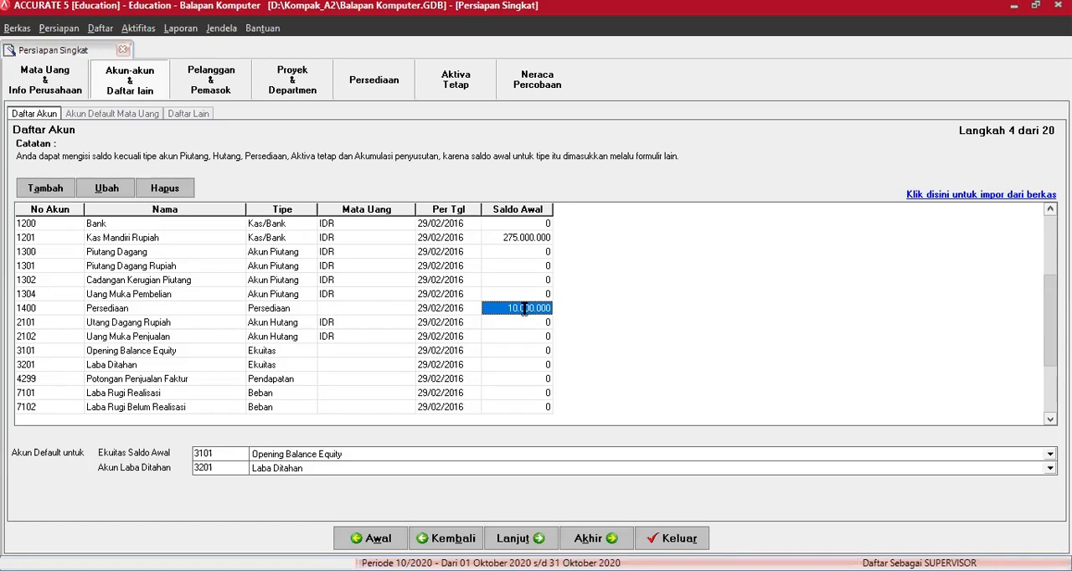
- Set the opening balance of the Persediaan account numbered 1400 to 0 in the account list
type("0")
key("Return")
- Try to enter an opening balance of 100000000 for the Persediaan account numbered 1400 directly in the account list
left_click(521, 309)
type("100000000")
key("Return")
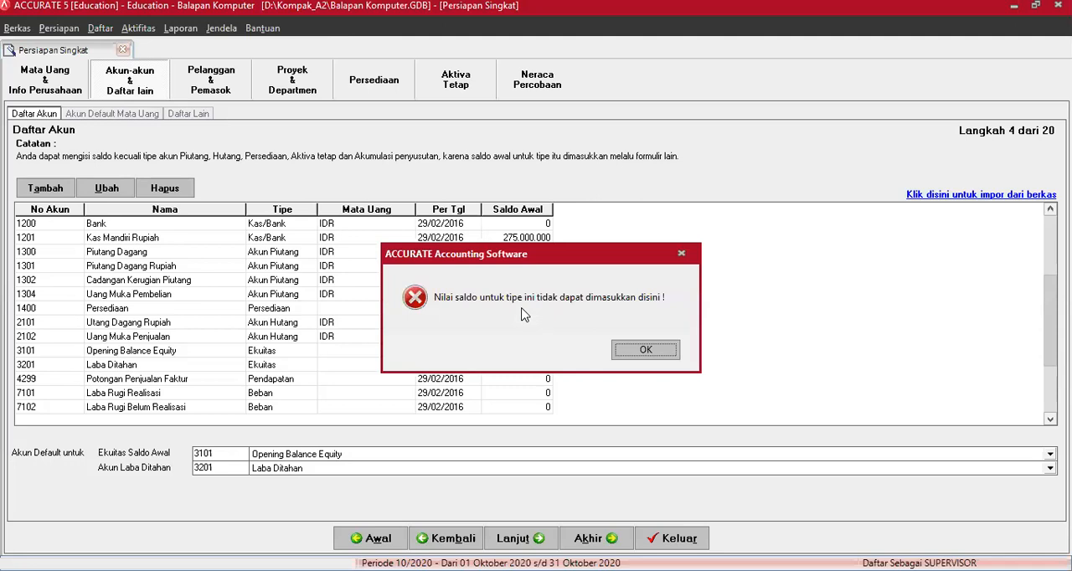
left_click(643, 354)
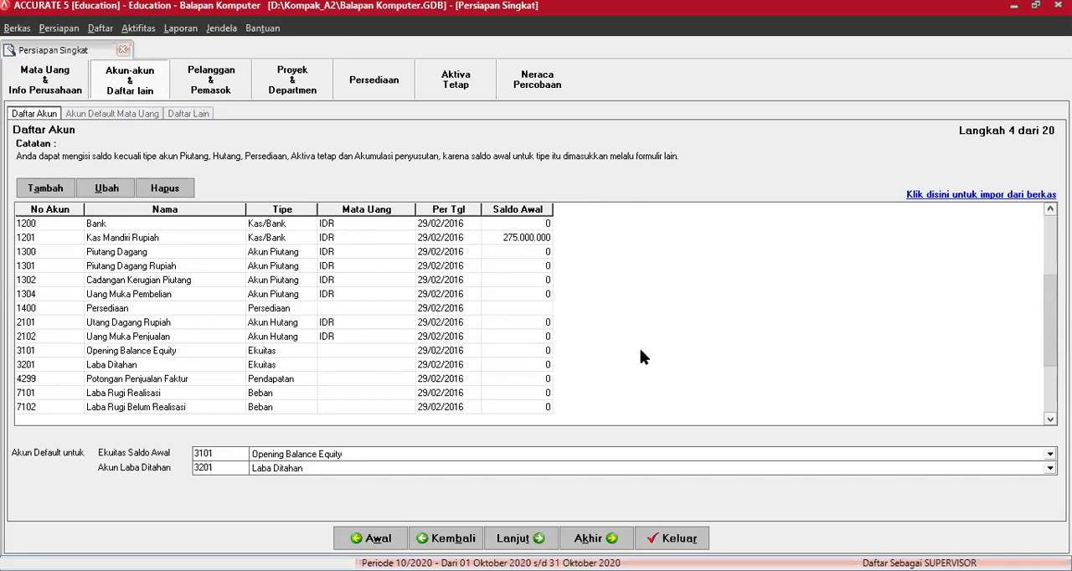
key("Return")
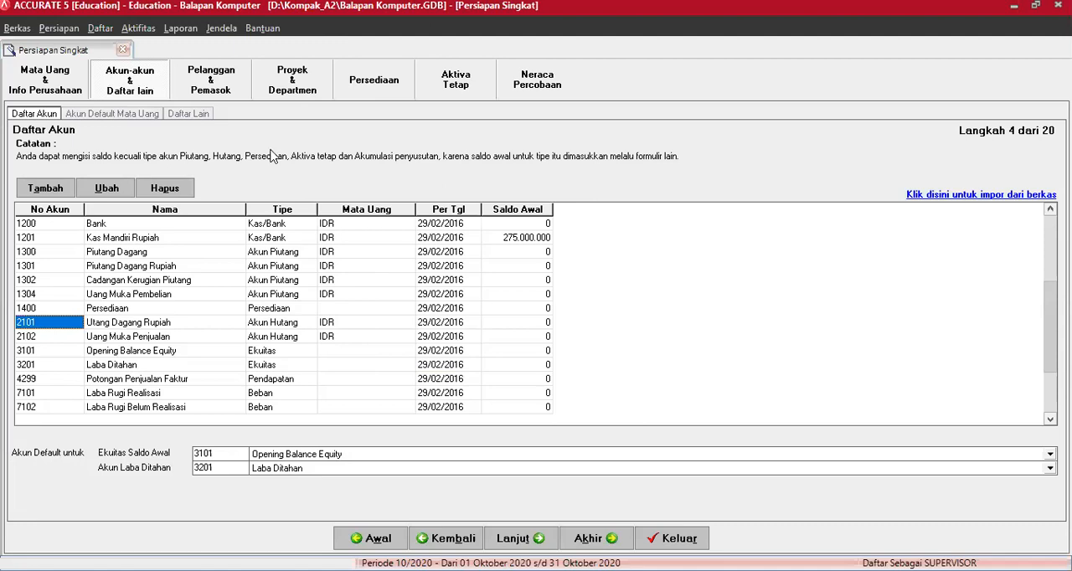
- Add an account of type Persediaan numbered 1401 and named "Persediaan Notebook", continuing with another new account
left_click(55, 187)
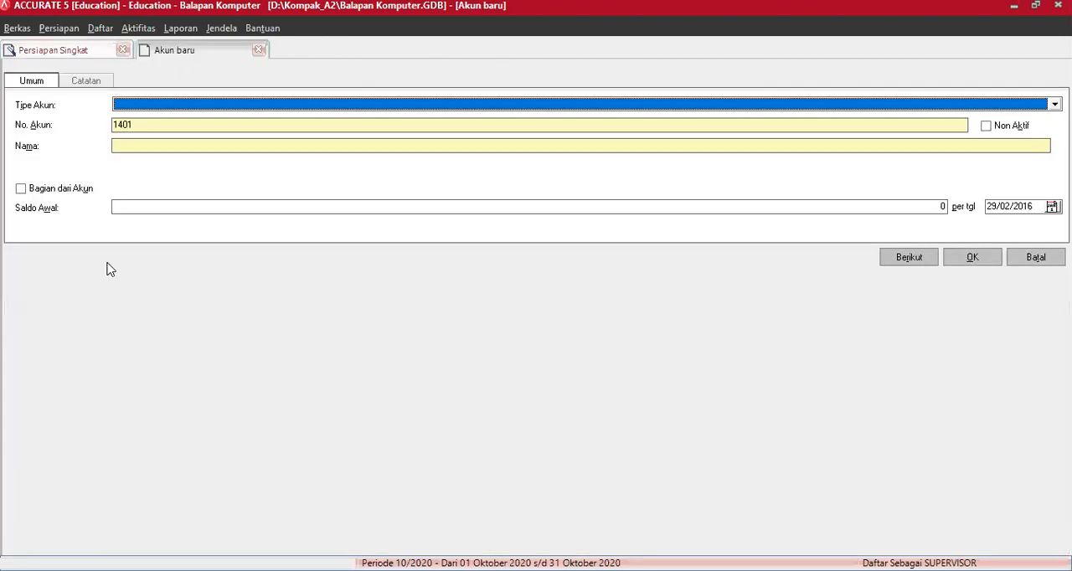
left_click(142, 105)
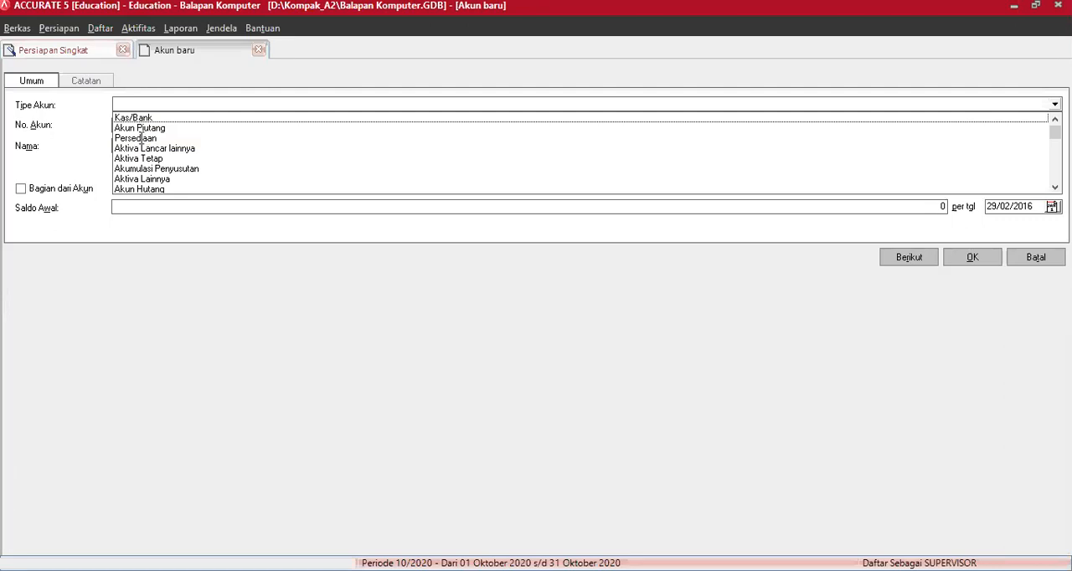
left_click(143, 138)
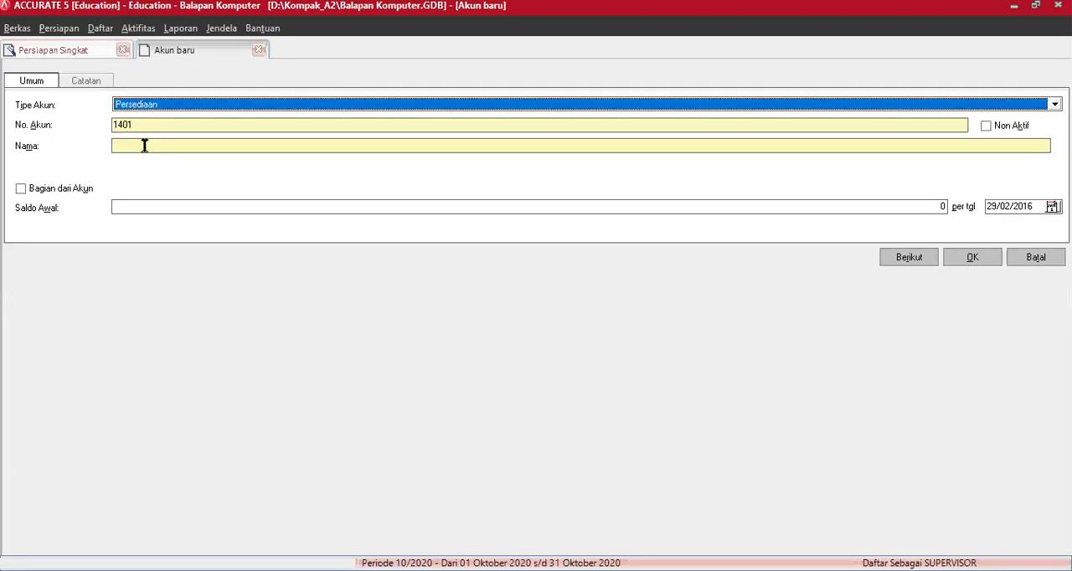
left_click(144, 146)
type("Persediaan Notebook")
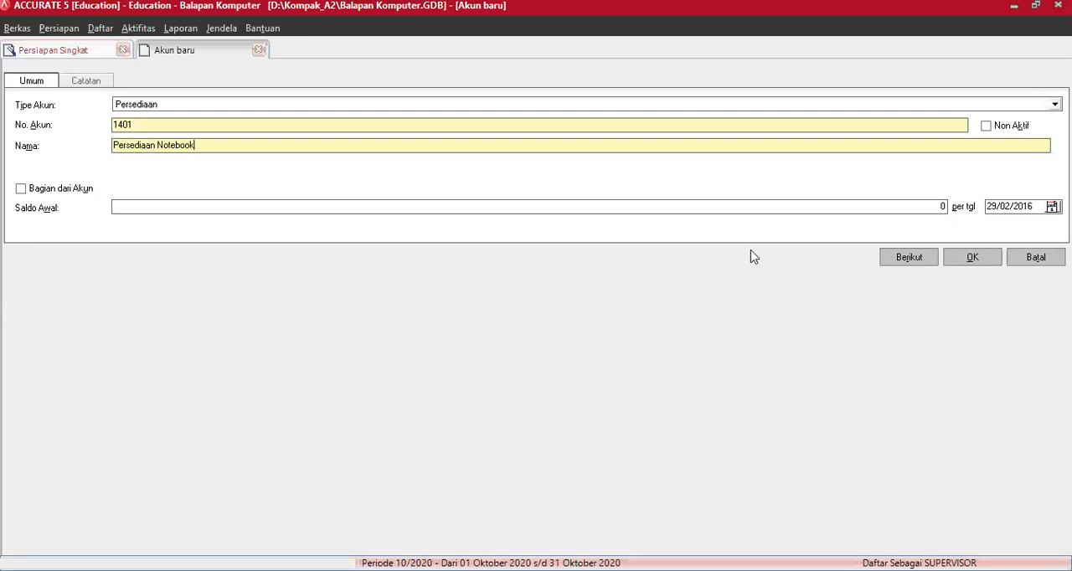
- Add an account of type Persediaan numbered 1402 and named "Persediaan Kamera", and return to the account list
left_click(257, 107)
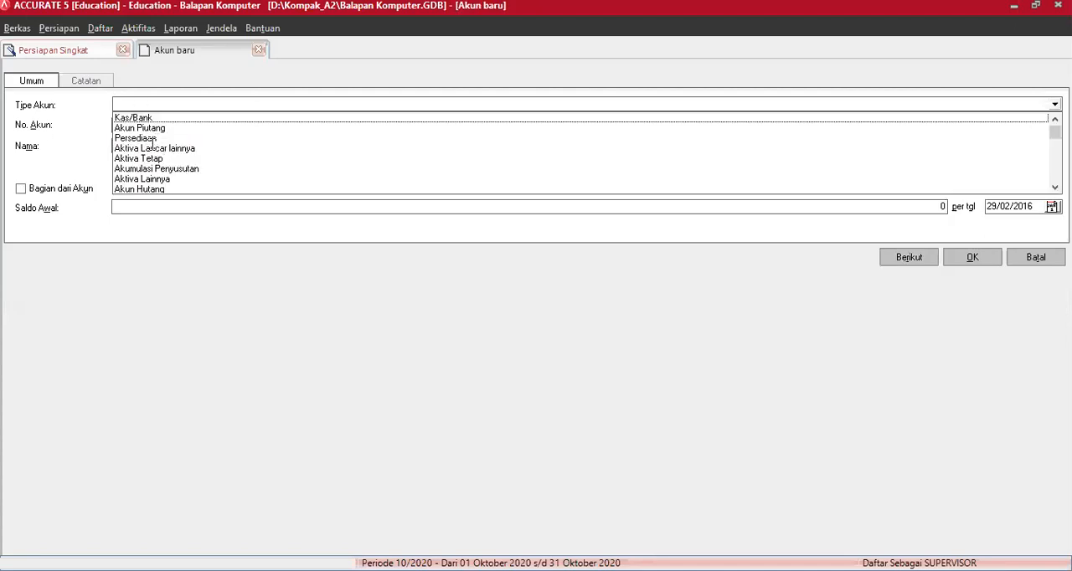
left_click(150, 139)
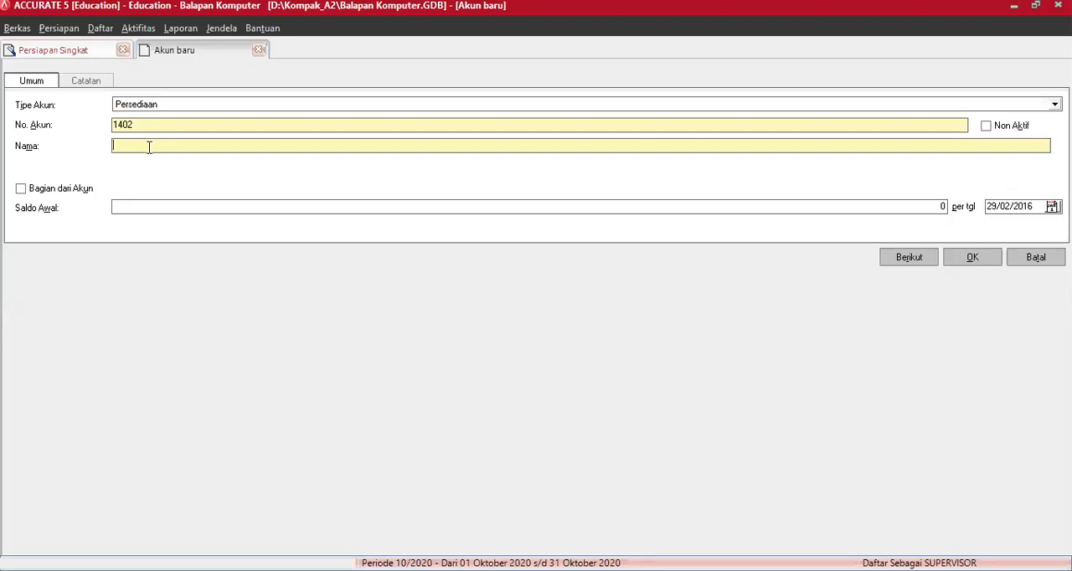
type("Persediaan Kamera")
left_click(971, 258)
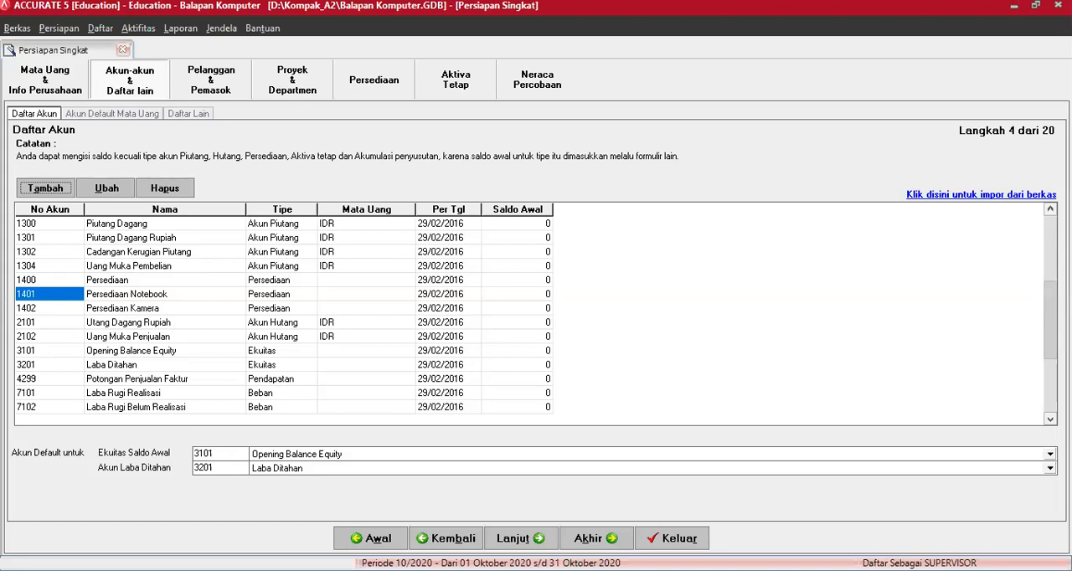
left_click(50, 294)
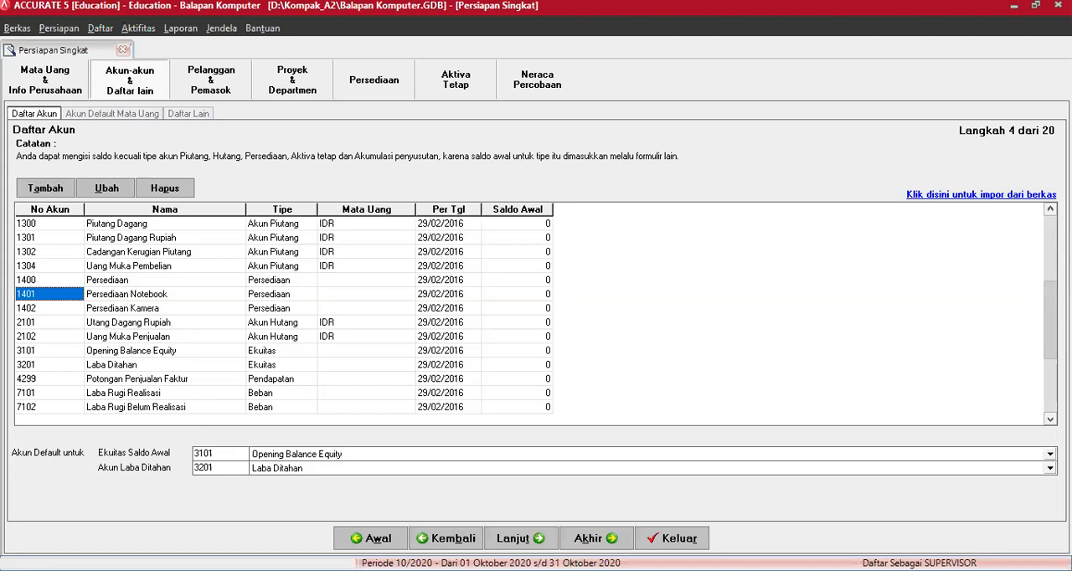
scroll(283, 315, "up", 5)
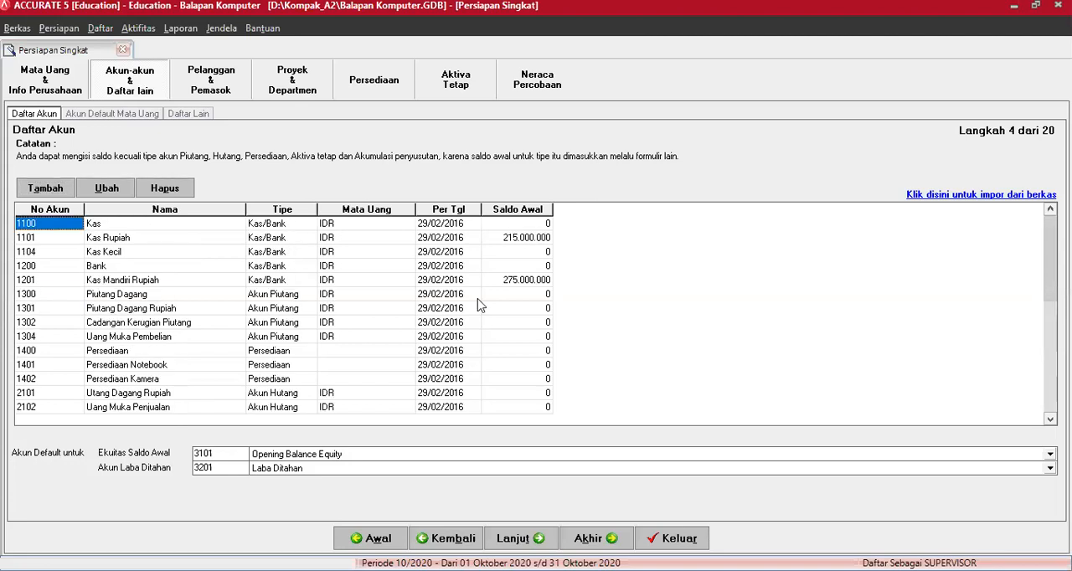